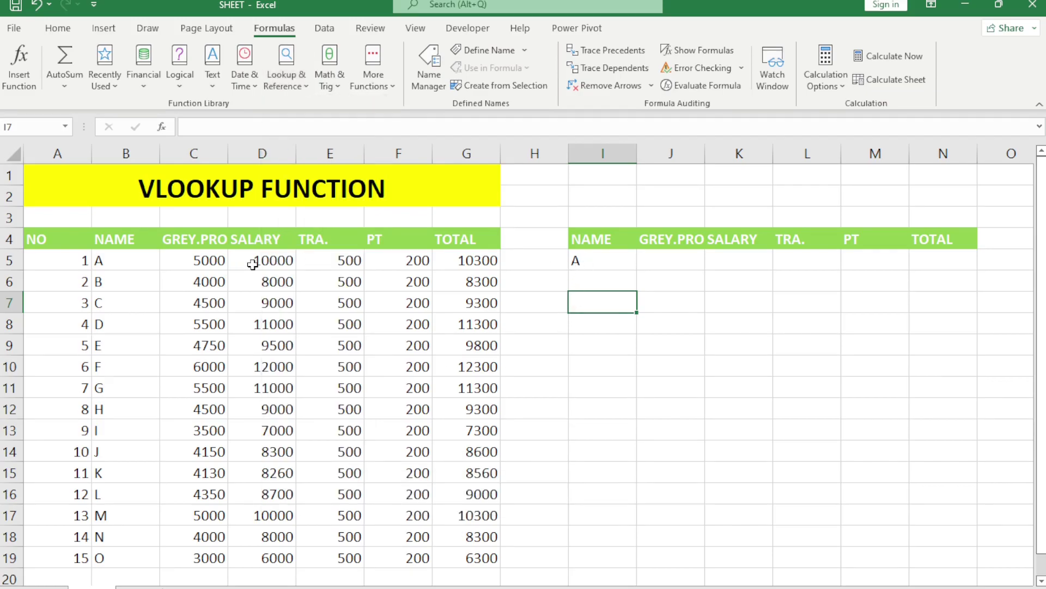
pyautogui.click(113, 287)
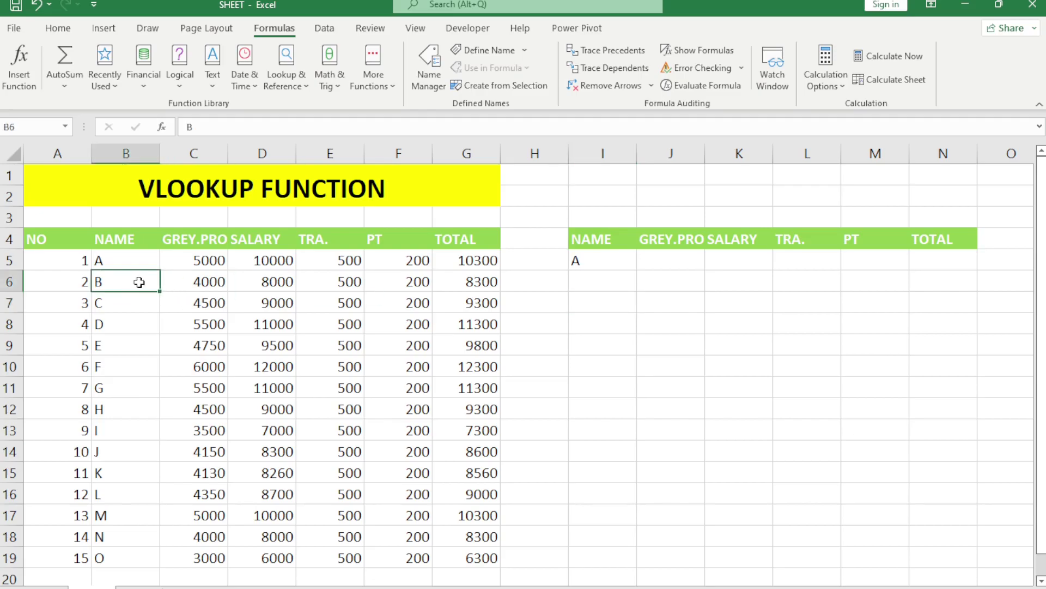
pyautogui.click(112, 259)
pyautogui.moveTo(116, 240); pyautogui.dragTo(459, 553)
pyautogui.click(610, 264)
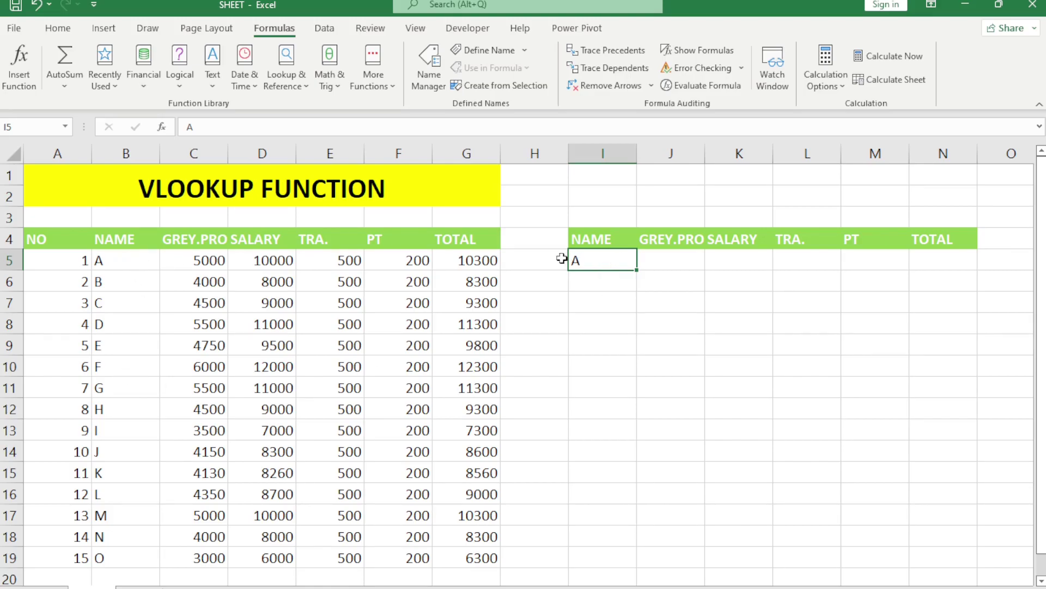
pyautogui.click(663, 261)
# Set the lookup name in cell I5 to B
pyautogui.click(607, 266)
pyautogui.write('B')
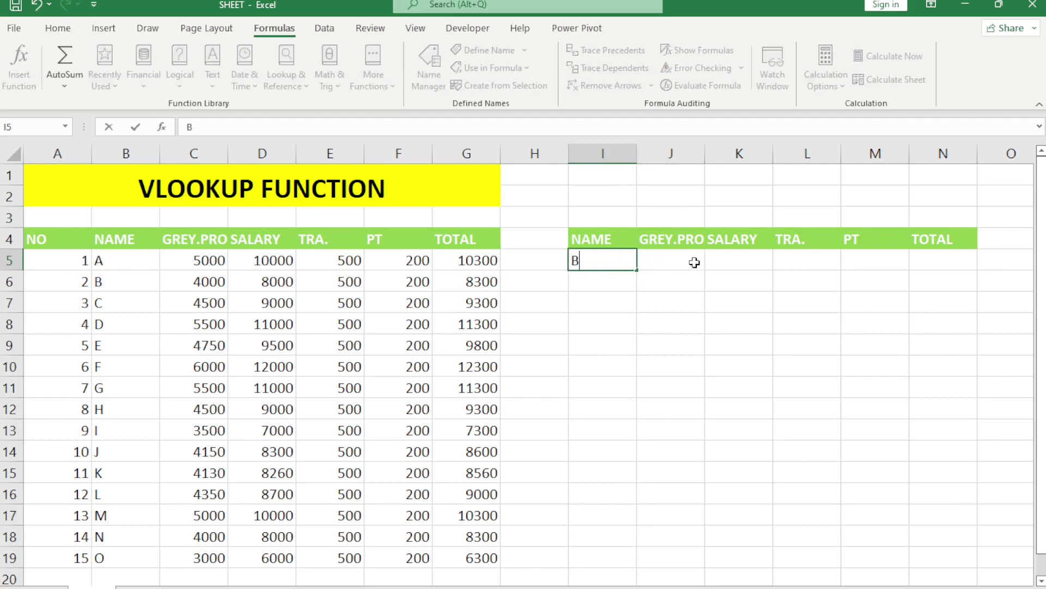
pyautogui.press('Return')
pyautogui.press('Up')
pyautogui.press('Right')
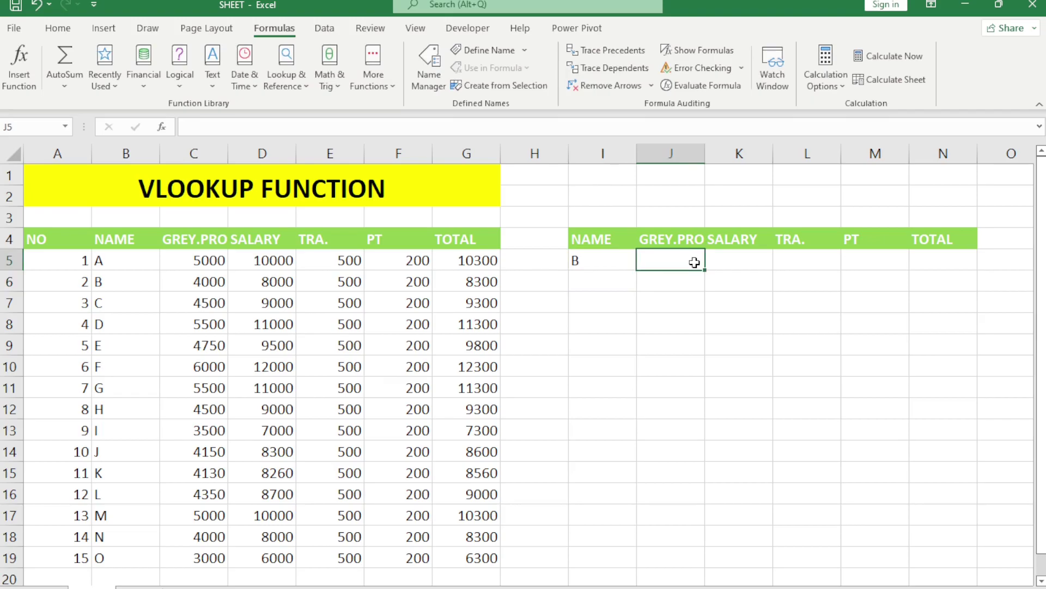
pyautogui.hotkey('shift', 'Right')
pyautogui.hotkey('shift', 'Right')
pyautogui.hotkey('shift', 'Right')
pyautogui.hotkey('shift', 'Right')
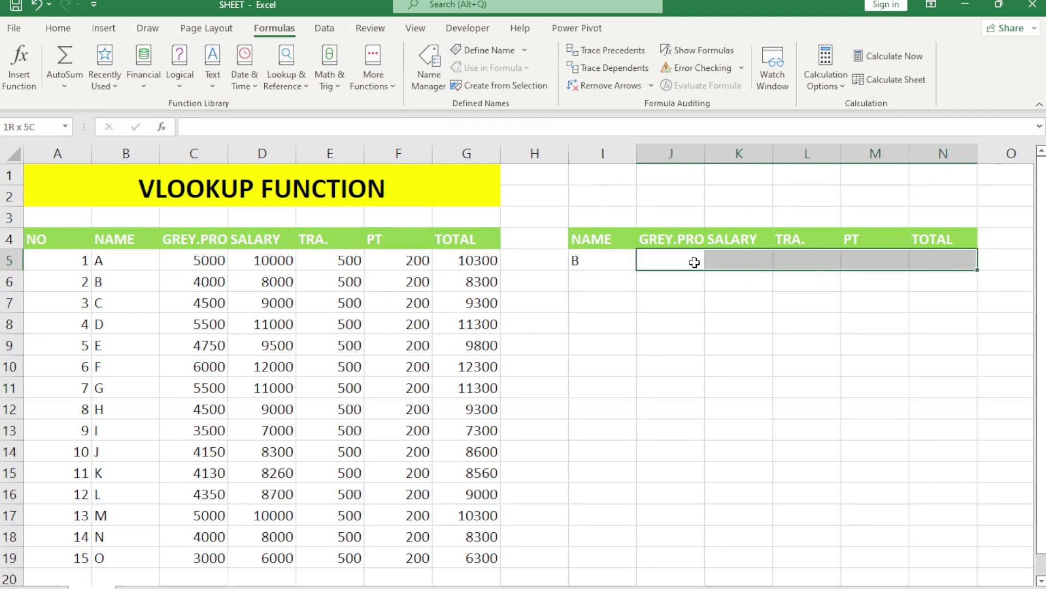
pyautogui.click(694, 263)
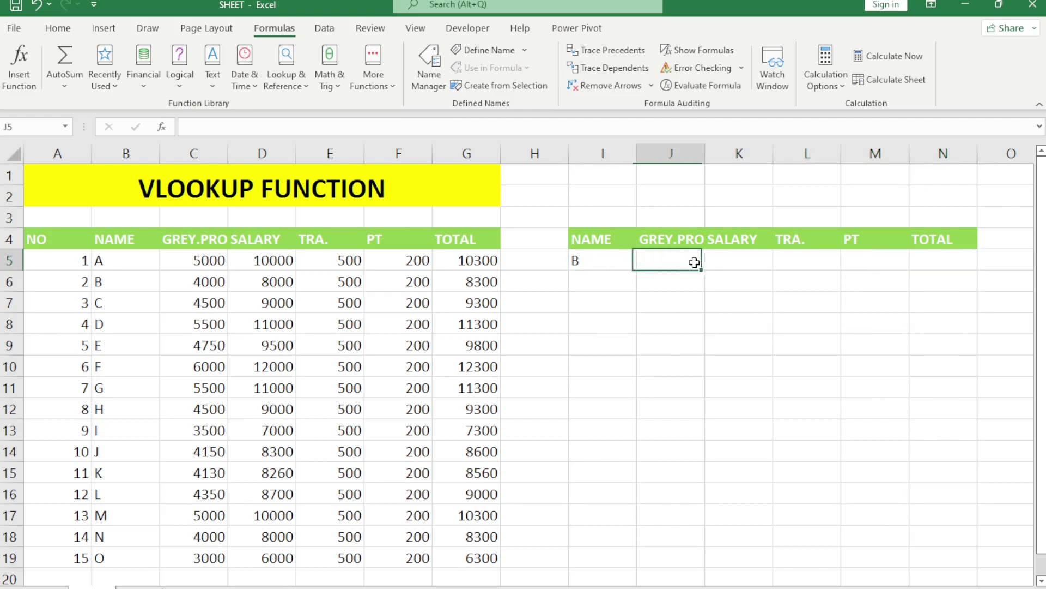
pyautogui.press('Left')
pyautogui.press('Right')
# Enter =VLOOKUP(I5,B5:G19,2,0) in cell J5 to return the GREY.PRO value for the lookup name
pyautogui.write('=VLO')
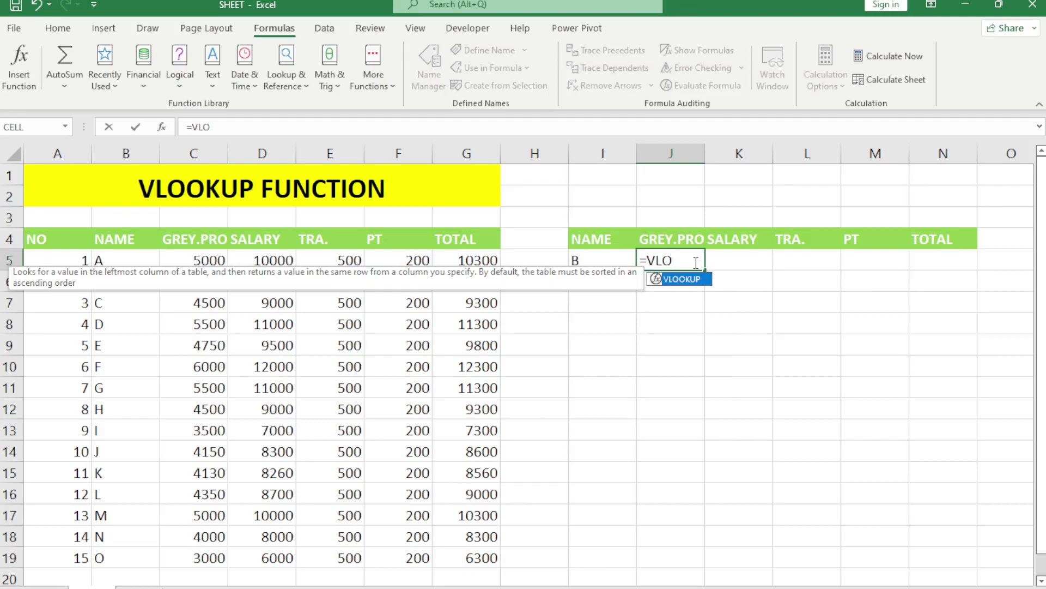
pyautogui.press('Tab')
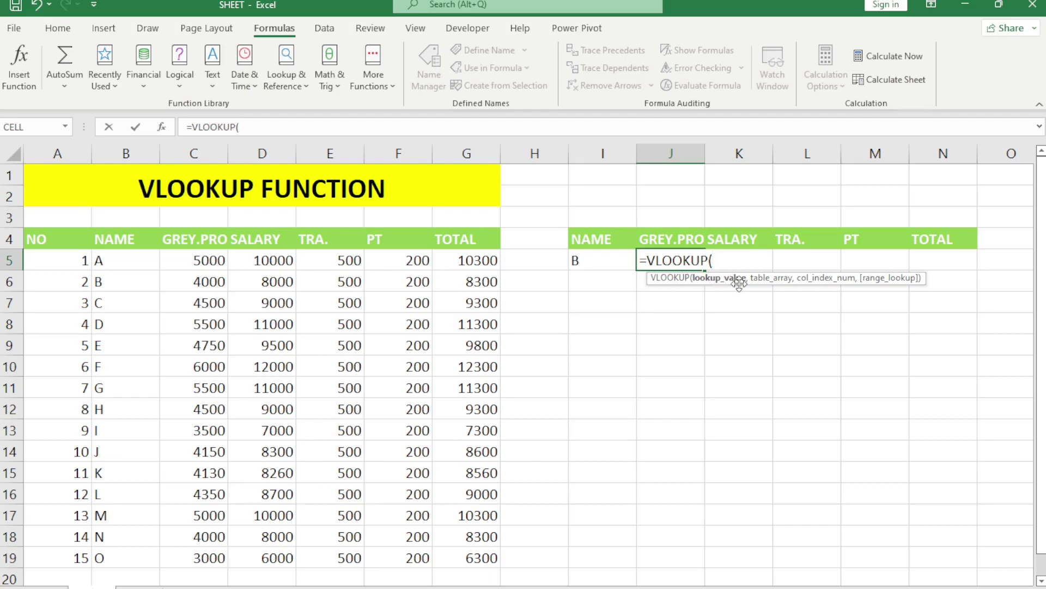
pyautogui.click(590, 263)
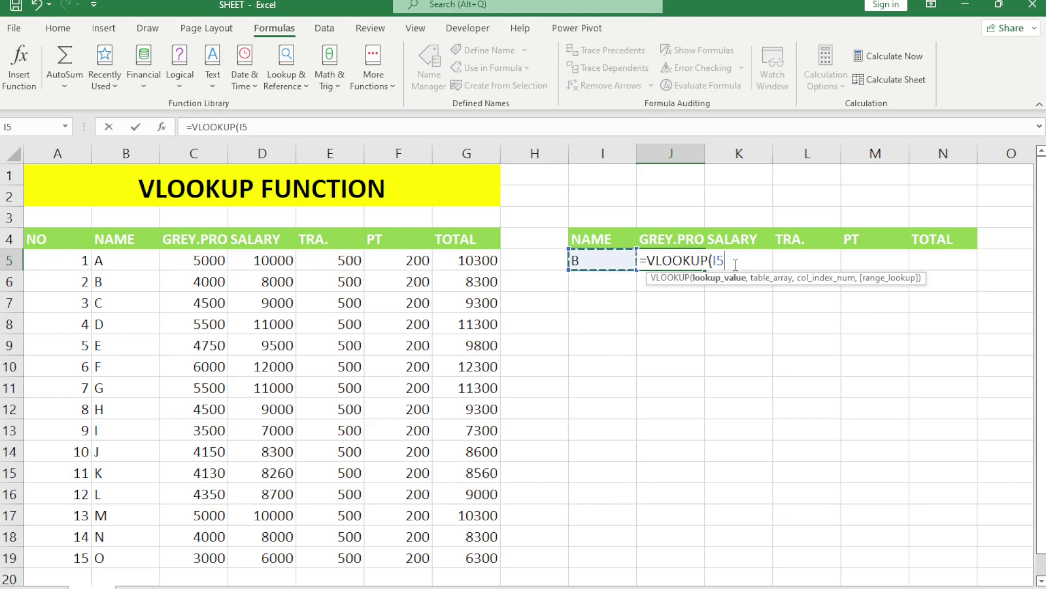
pyautogui.write(',')
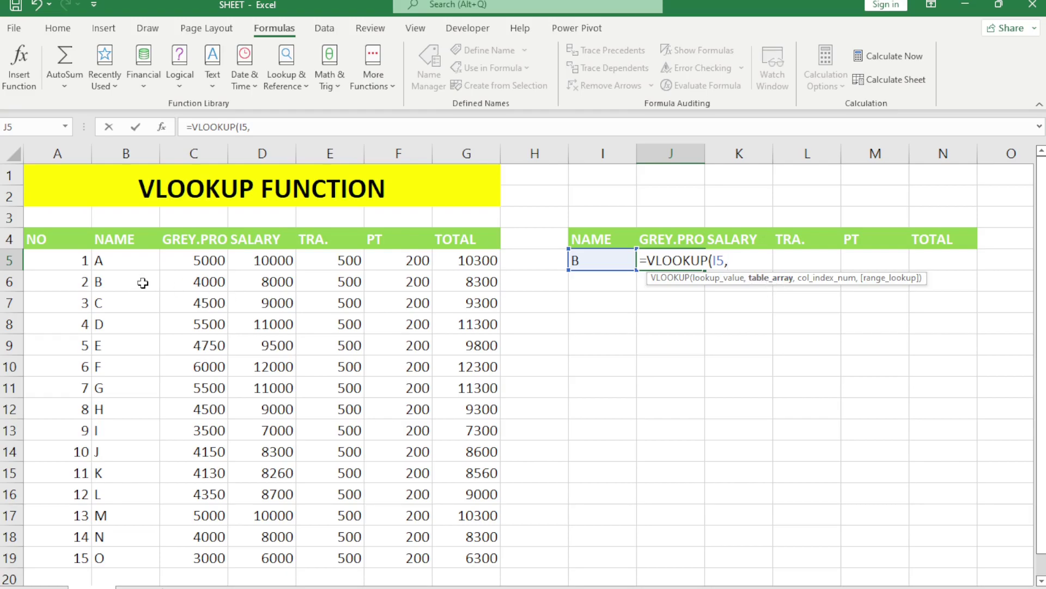
pyautogui.click(119, 262)
pyautogui.moveTo(120, 262); pyautogui.dragTo(465, 556)
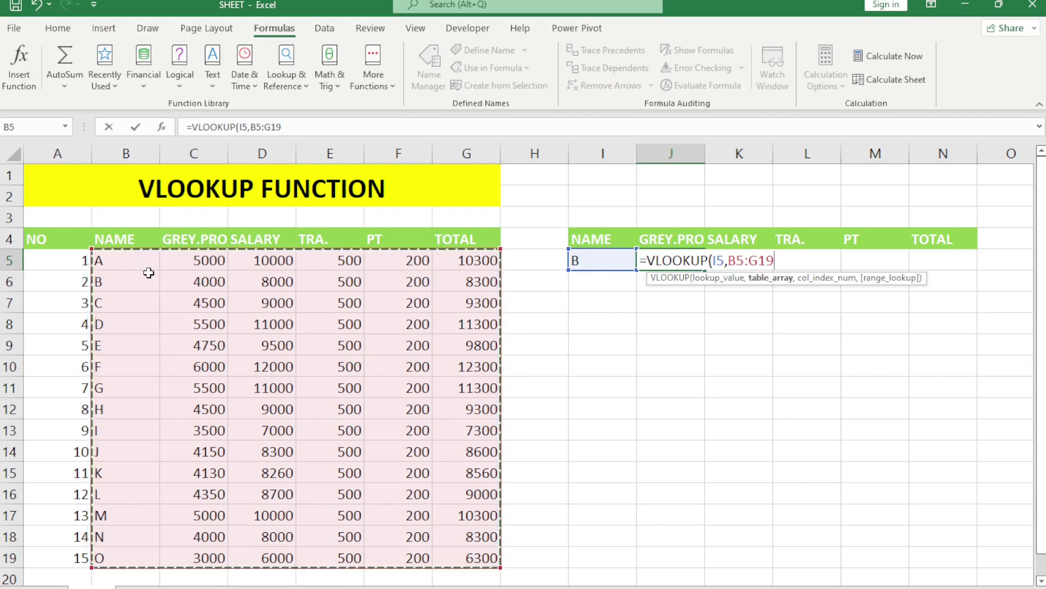
pyautogui.write(',')
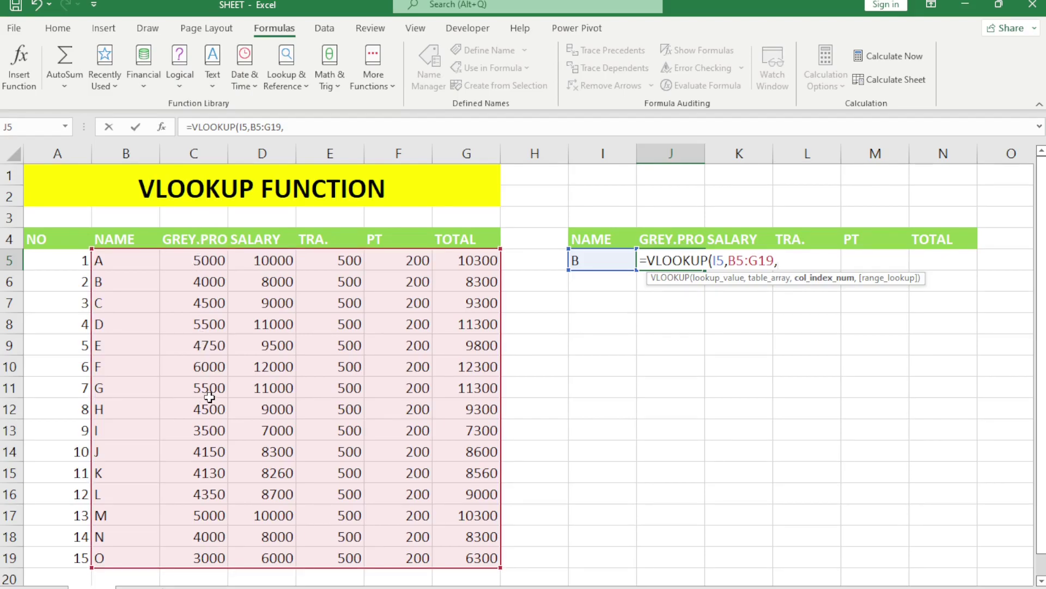
pyautogui.write('2,')
pyautogui.press('Down')
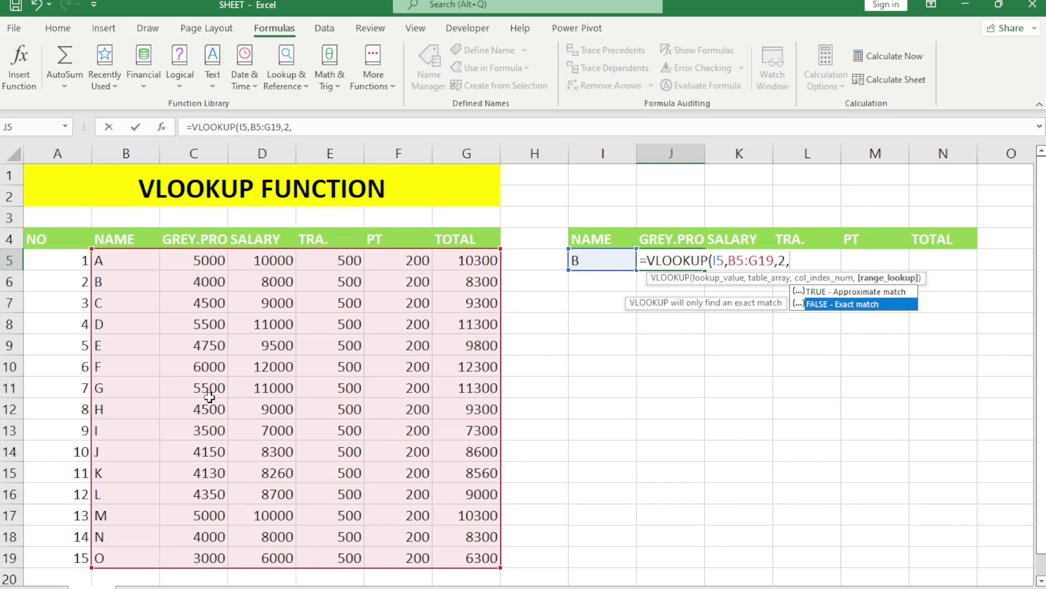
pyautogui.write('0')
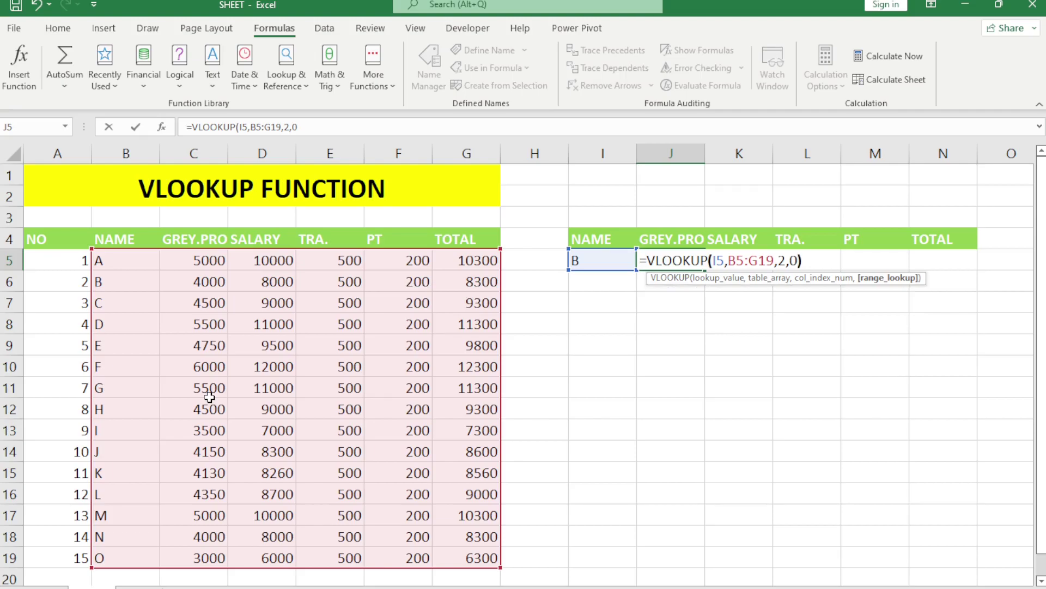
pyautogui.write(')')
pyautogui.hotkey('ctrl', 'Return')
# Test the GREY.PRO lookup by changing the name in cell I5 to A
pyautogui.press('Left')
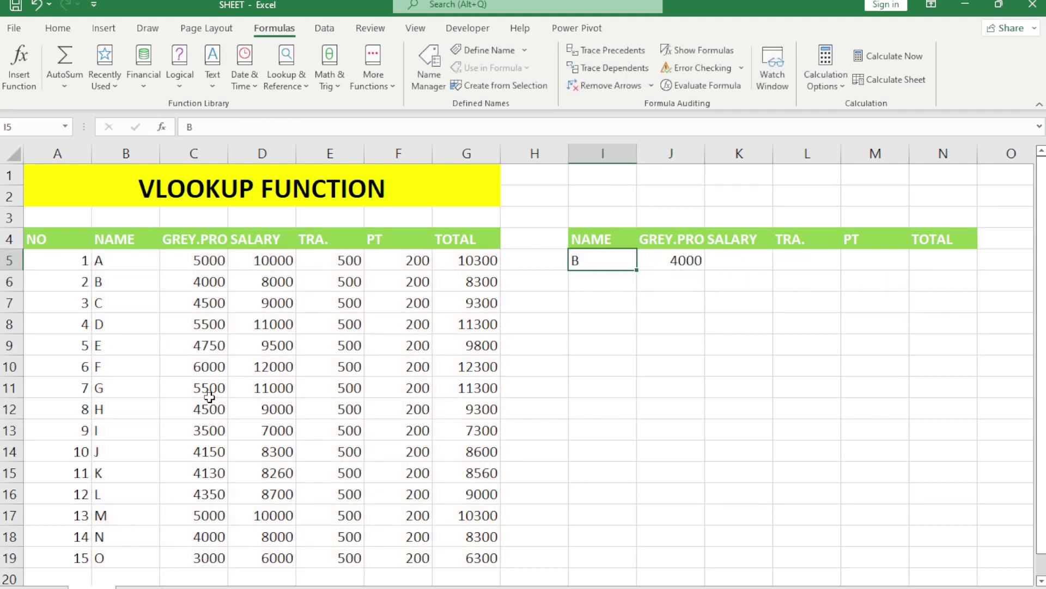
pyautogui.write('A')
pyautogui.press('Return')
pyautogui.press('Up')
pyautogui.press('Right')
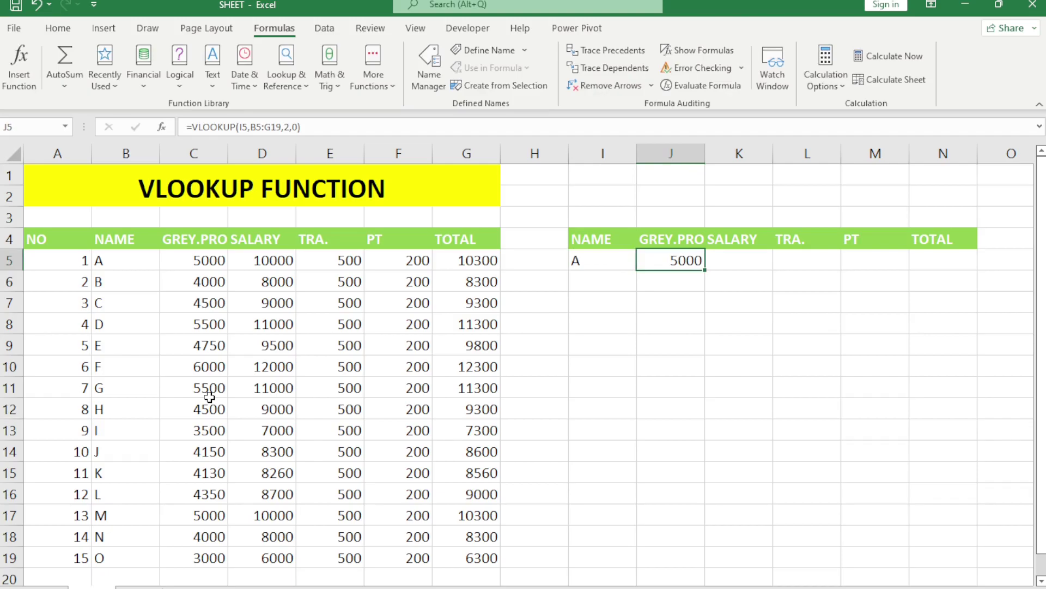
# Change the lookup name in I5 to N and compare the returned GREY.PRO with N's row in the source table
pyautogui.press('Left')
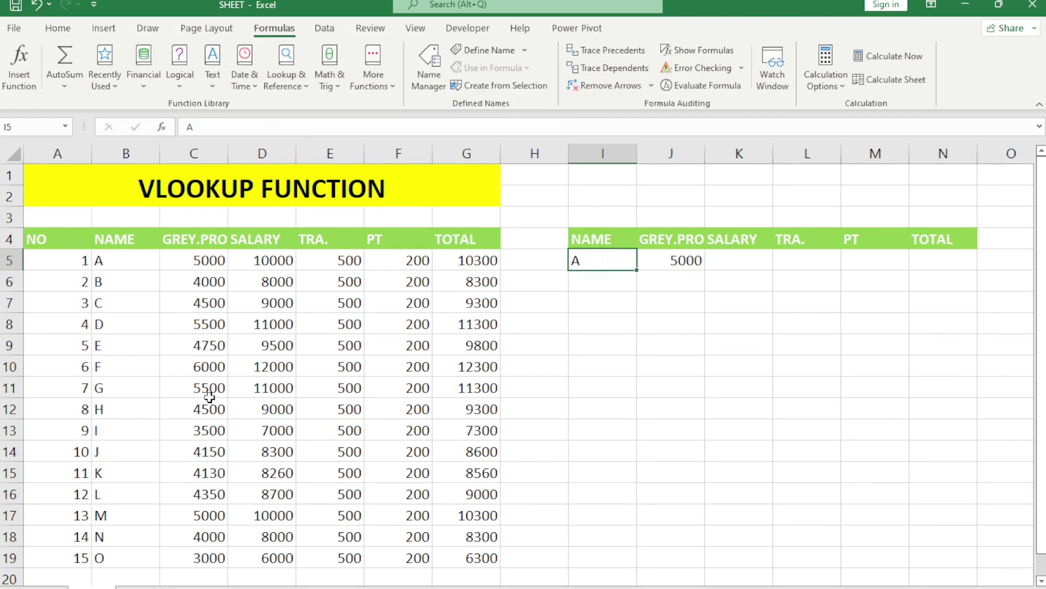
pyautogui.press('Right')
pyautogui.press('Left')
pyautogui.write('N')
pyautogui.press('Return')
pyautogui.press('Up')
pyautogui.press('Right')
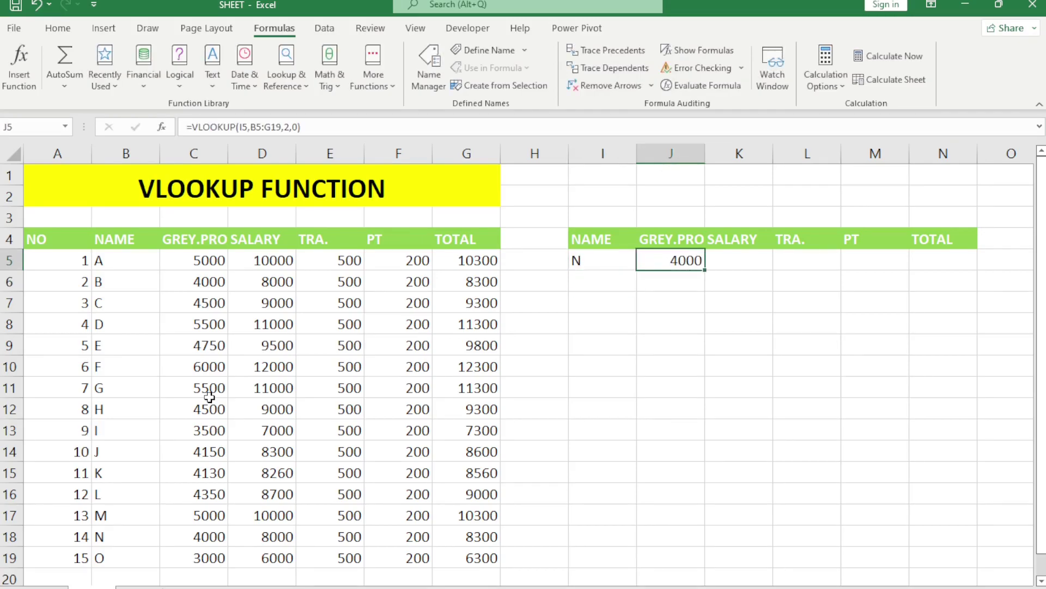
pyautogui.press('Left')
pyautogui.press('Right')
pyautogui.click(202, 537)
# Enter =VLOOKUP(I5,B5:G19,3,0) in cell K5 to return the SALARY value for the lookup name
pyautogui.click(753, 262)
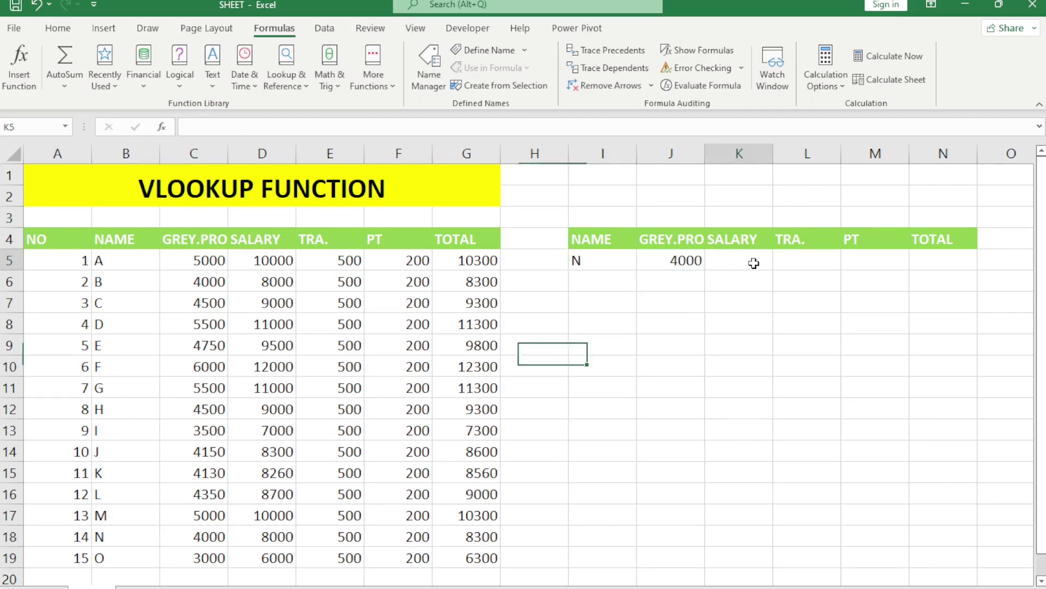
pyautogui.write('=VLO')
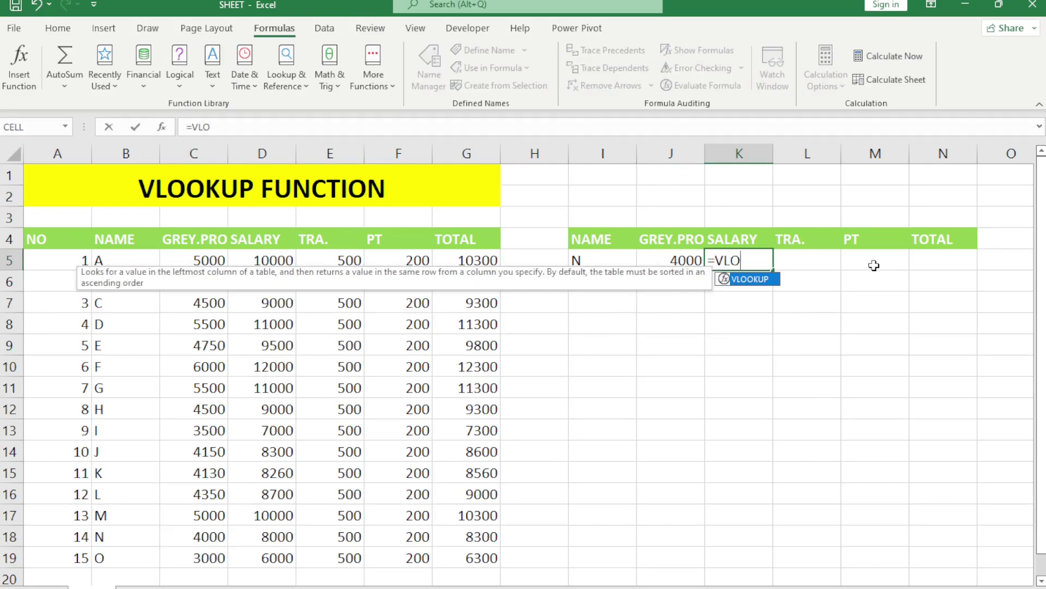
pyautogui.press('Tab')
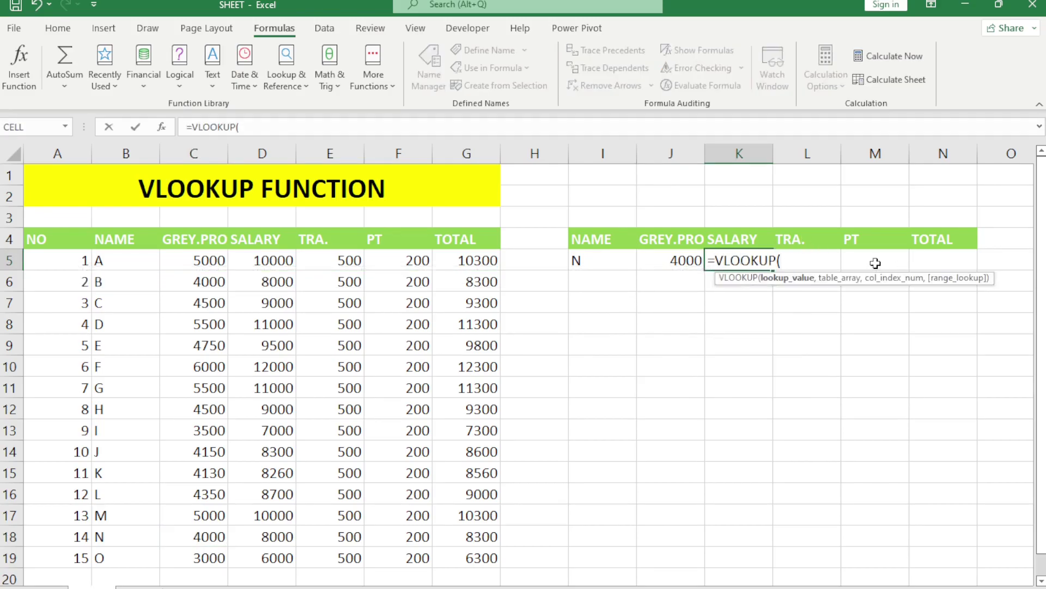
pyautogui.click(602, 262)
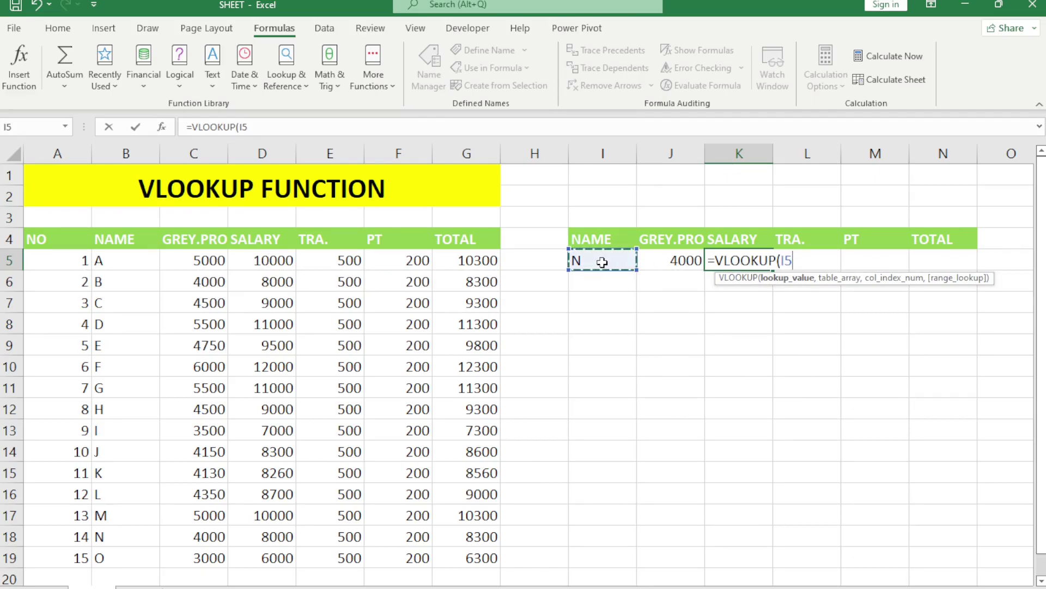
pyautogui.write(',')
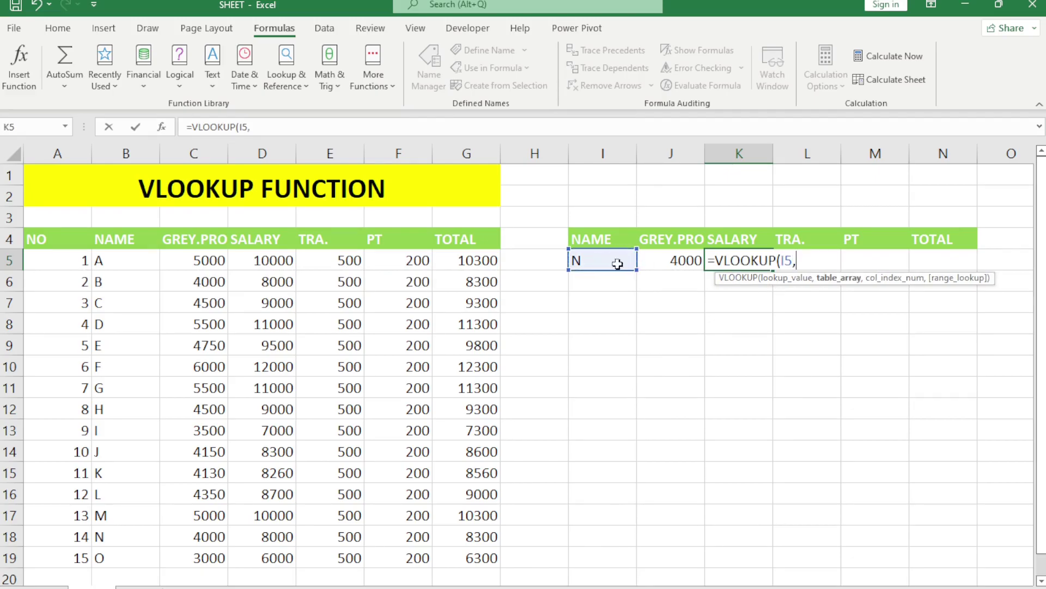
pyautogui.moveTo(111, 260); pyautogui.dragTo(486, 567)
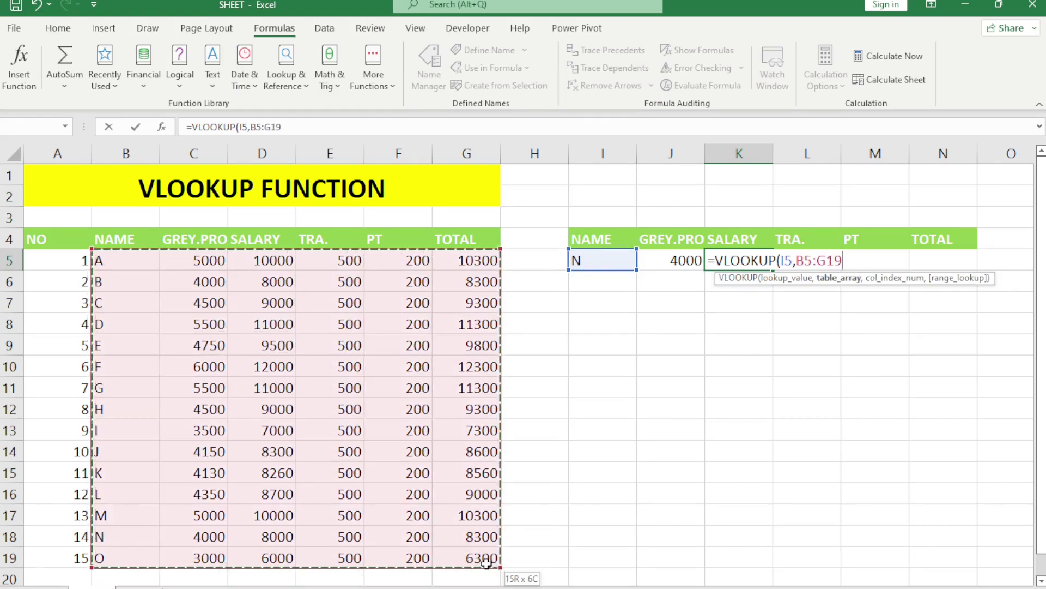
pyautogui.write(',3')
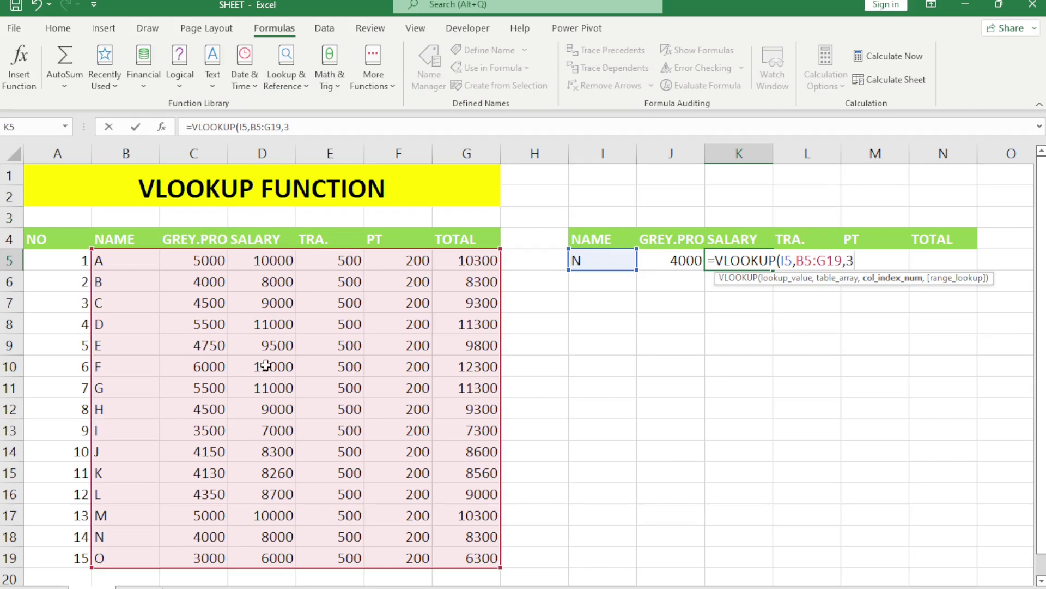
pyautogui.write(',')
pyautogui.press('Down')
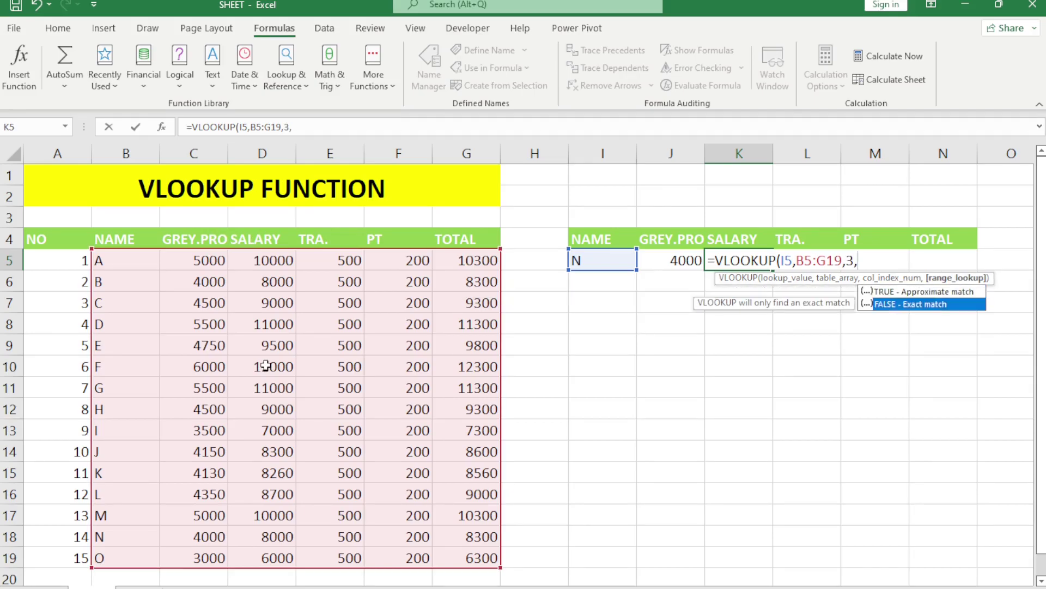
pyautogui.write('0')
pyautogui.press('Escape')
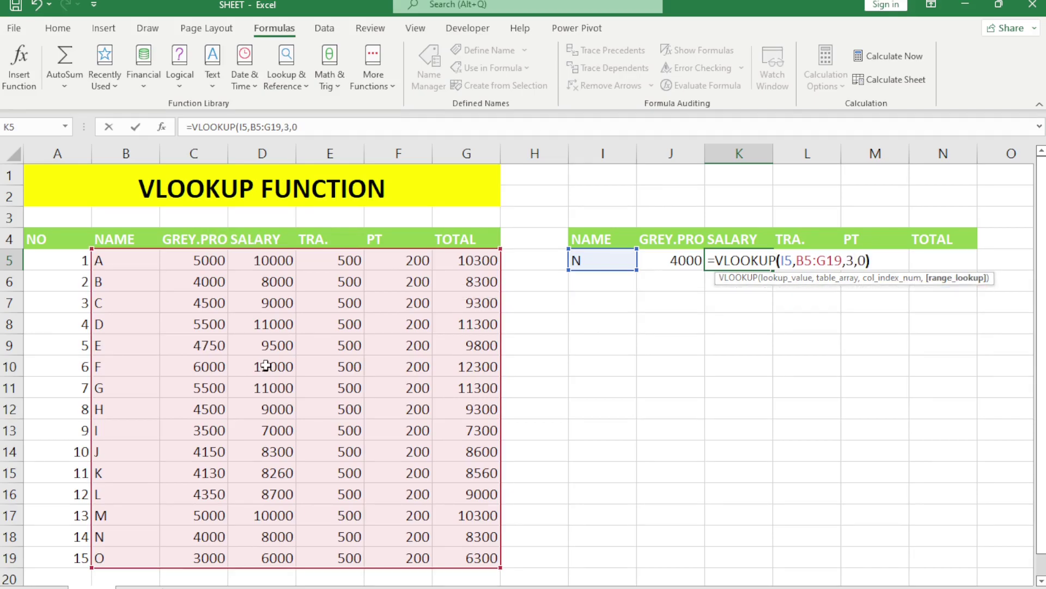
pyautogui.write(')')
pyautogui.press('Return')
# Set the lookup name in I5 to A and compare the returned GREY.PRO and SALARY with A's source row
pyautogui.press('Up')
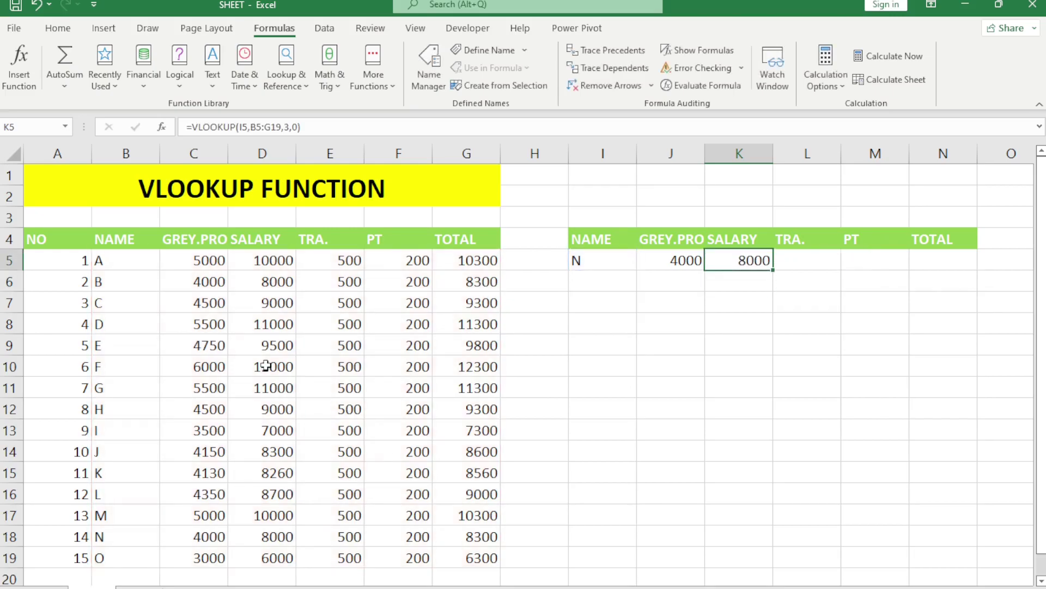
pyautogui.press('Left')
pyautogui.press('Left')
pyautogui.write('A')
pyautogui.press('Return')
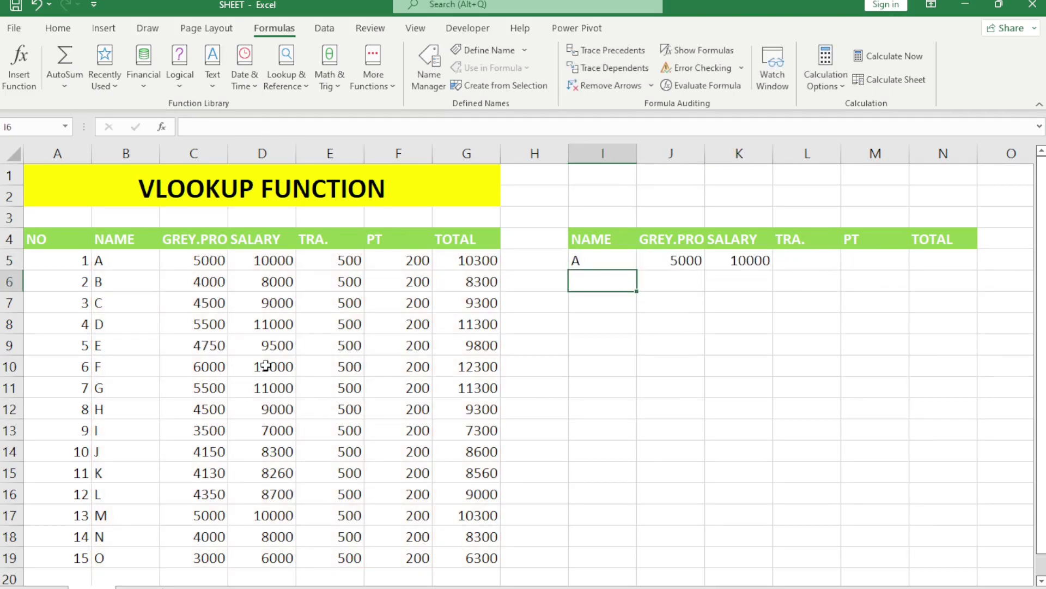
pyautogui.press('Up')
pyautogui.press('Right')
pyautogui.click(180, 261)
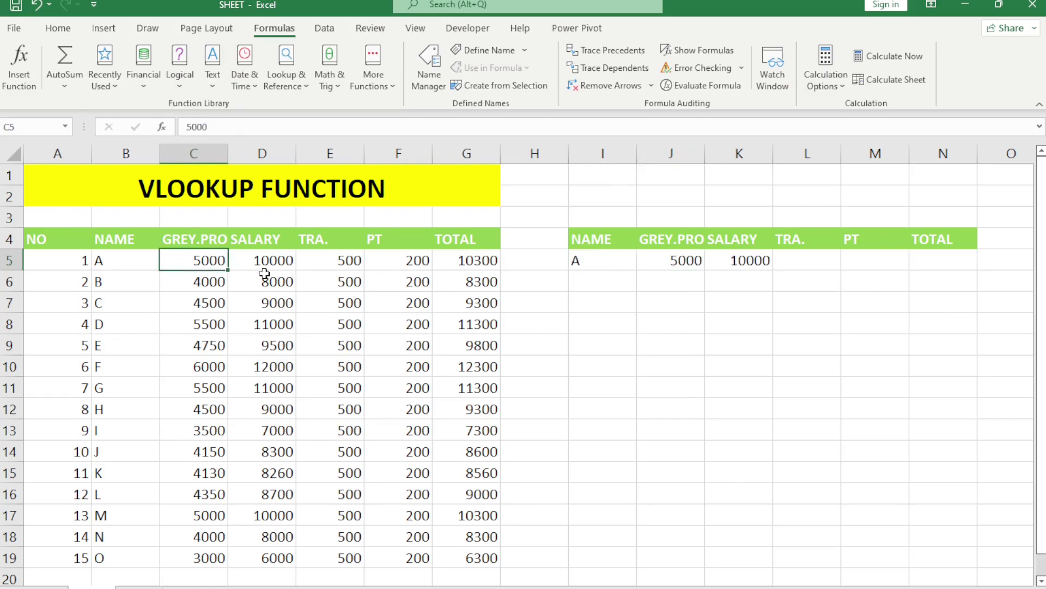
pyautogui.click(276, 260)
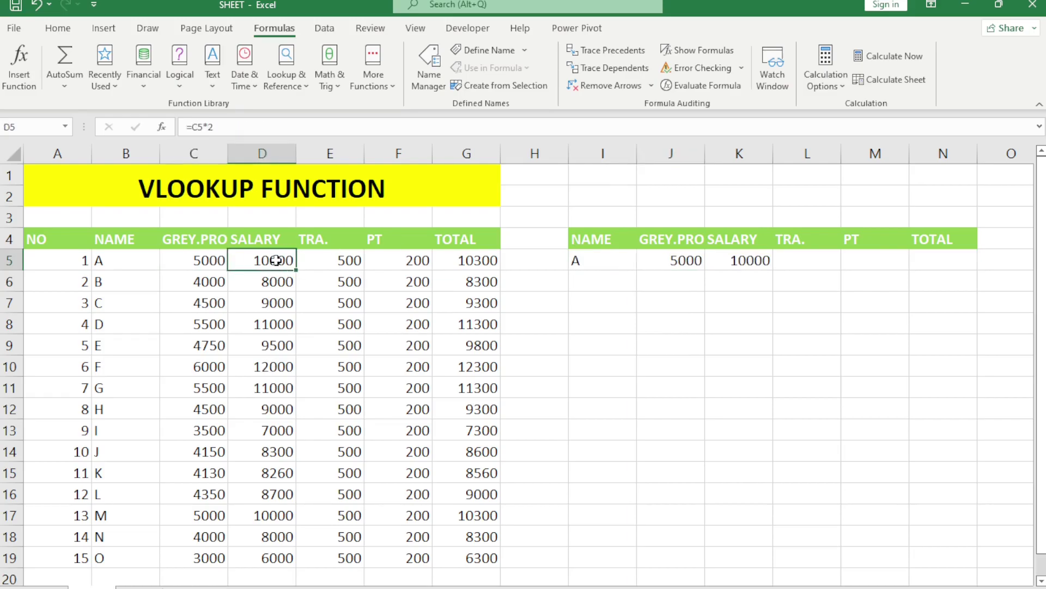
pyautogui.click(759, 266)
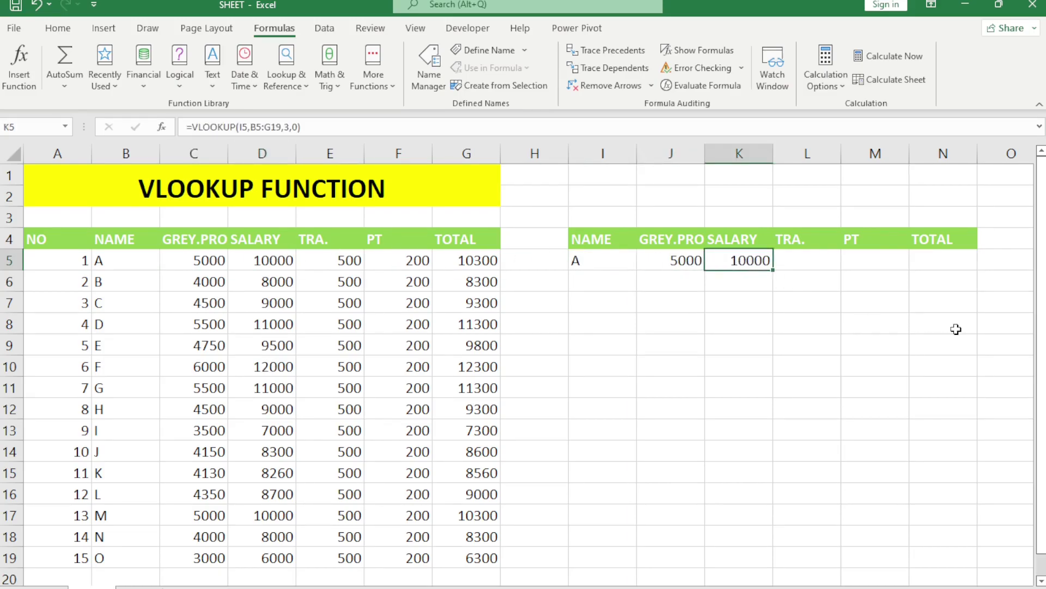
# Examine the VLOOKUP formula in cell J5 and the remaining result cells in row 5
pyautogui.press('Left')
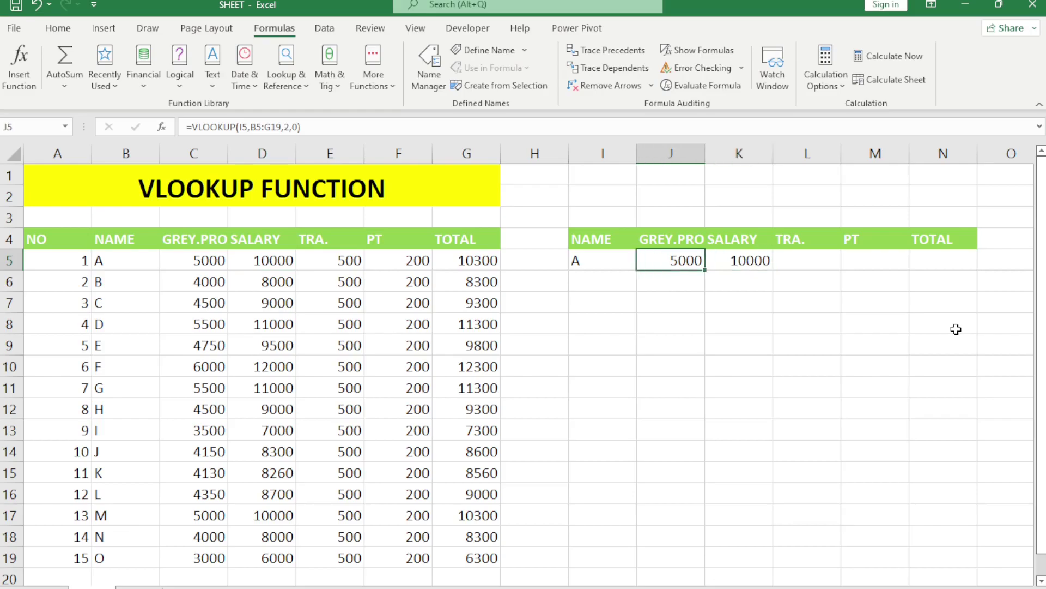
pyautogui.press('F2')
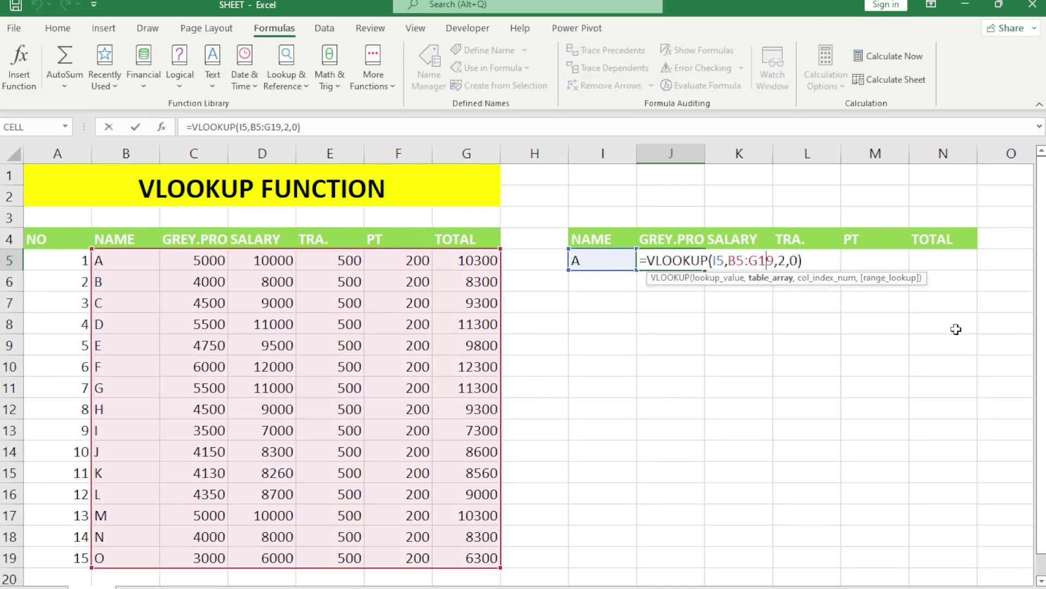
pyautogui.press('Tab')
pyautogui.press('Right')
pyautogui.press('Right')
pyautogui.press('Right')
pyautogui.press('Left')
pyautogui.press('Left')
pyautogui.press('Left')
pyautogui.press('Left')
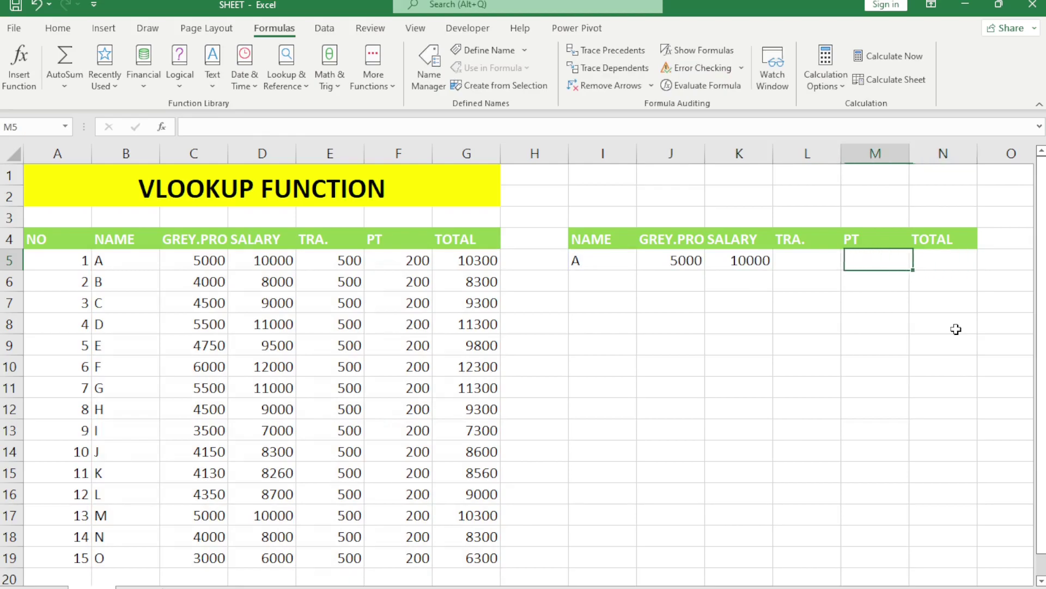
# Make the lookup value reference in the J5 VLOOKUP formula absolute as $I$5
pyautogui.press('F2')
pyautogui.press('Left')
pyautogui.press('Left')
pyautogui.press('Left')
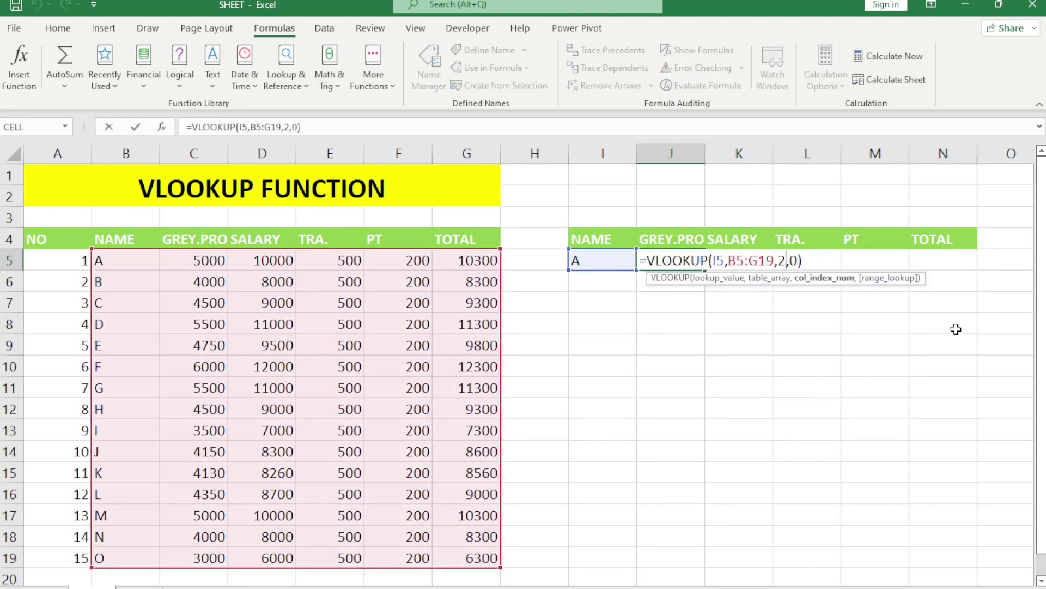
pyautogui.press('Left')
pyautogui.press('Left')
pyautogui.press('Left')
pyautogui.press('Left')
pyautogui.press('Left')
pyautogui.press('Left')
pyautogui.press('Left')
pyautogui.press('Left')
pyautogui.hotkey('shift', 'Left')
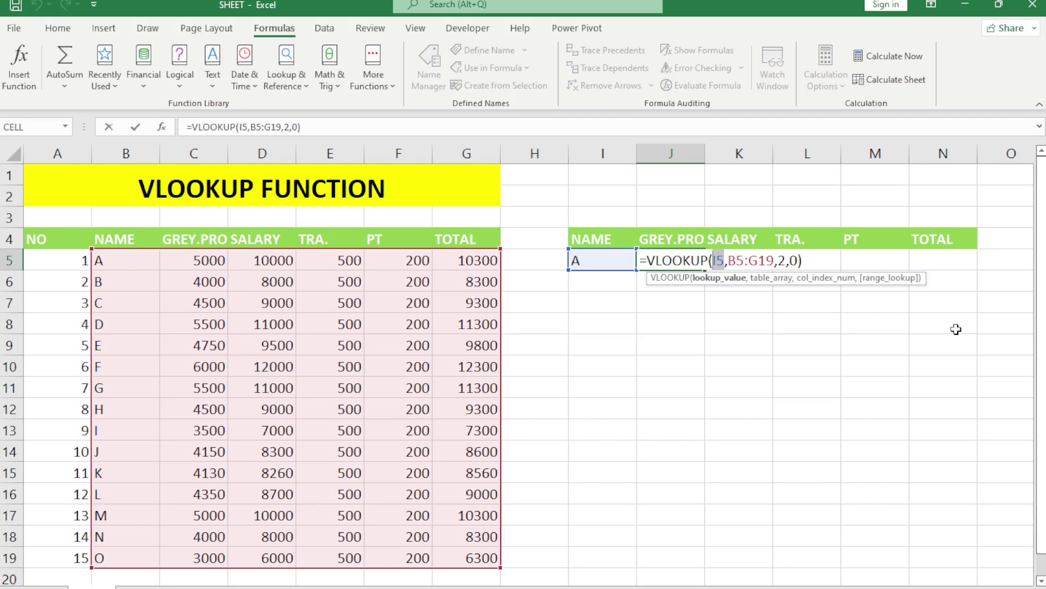
pyautogui.press('F4')
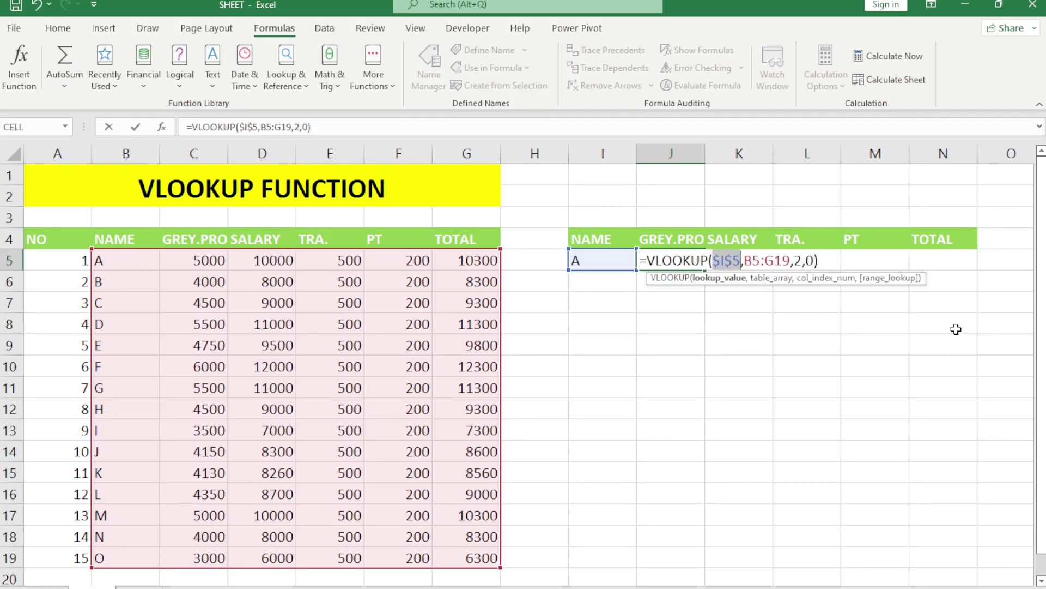
# Make the table range in the J5 VLOOKUP formula absolute as $B$5:$G$19 and commit the formula
pyautogui.press('Right')
pyautogui.press('Right')
pyautogui.hotkey('shift', 'Right')
pyautogui.hotkey('shift', 'Right')
pyautogui.hotkey('shift', 'Right')
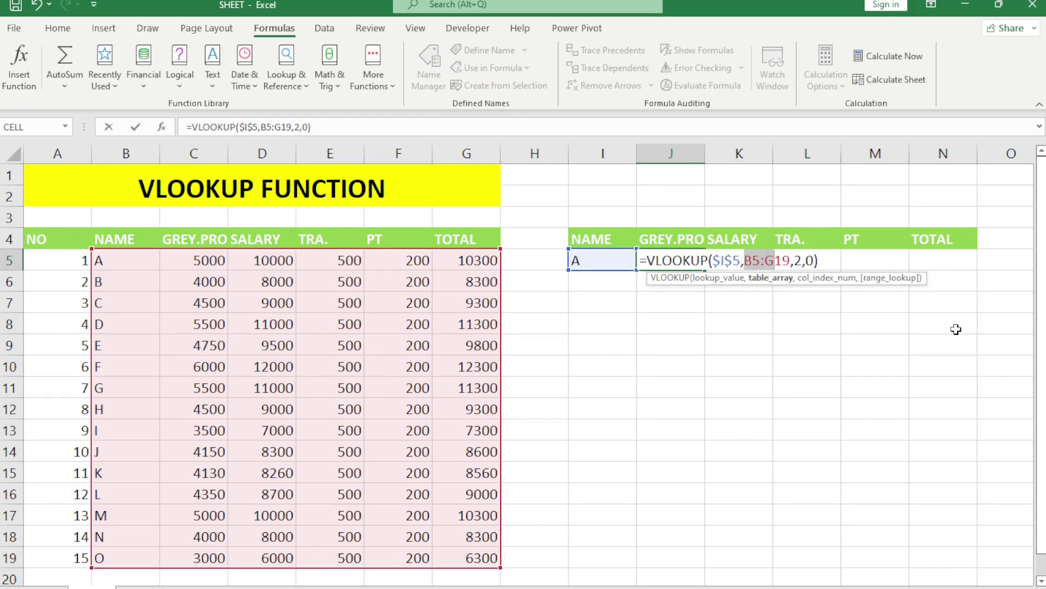
pyautogui.hotkey('shift', 'Right')
pyautogui.hotkey('shift', 'Right')
pyautogui.press('F4')
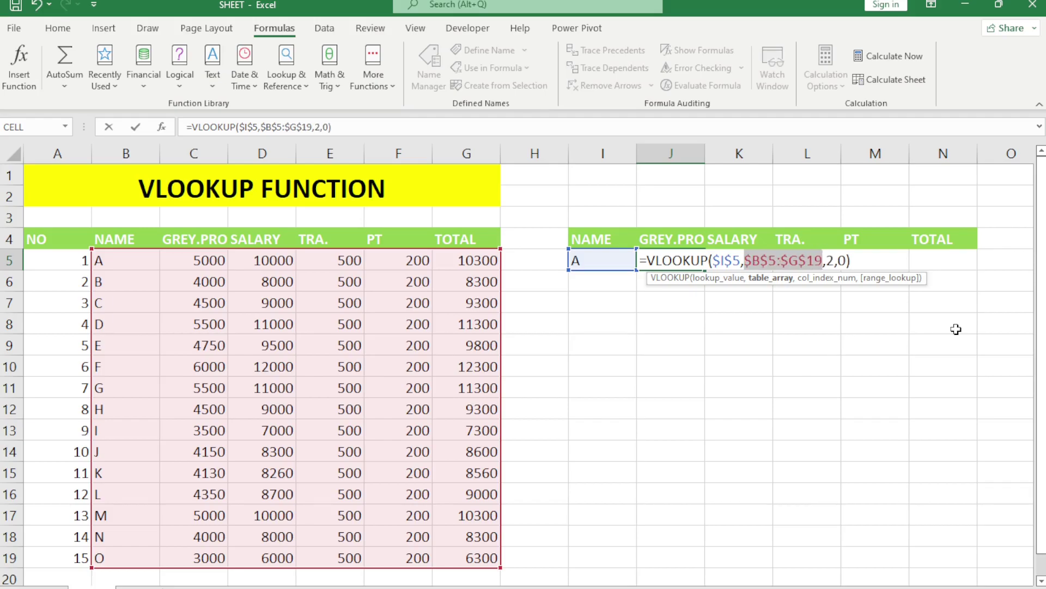
pyautogui.press('Return')
# Copy the VLOOKUP formula from J5 into K5:N5
pyautogui.press('Up')
pyautogui.hotkey('ctrl', 'c')
pyautogui.press('Right')
pyautogui.hotkey('shift', 'Right')
pyautogui.hotkey('shift', 'Right')
pyautogui.hotkey('shift', 'Right')
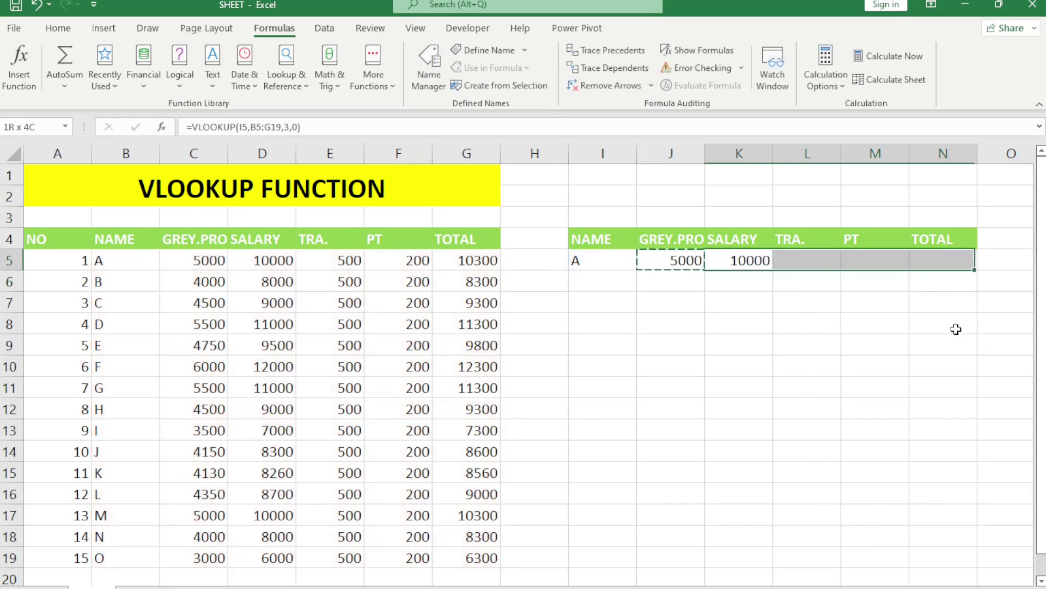
pyautogui.hotkey('ctrl', 'v')
pyautogui.press('Escape')
# Change the column index in the K5 SALARY formula to 3
pyautogui.press('F2')
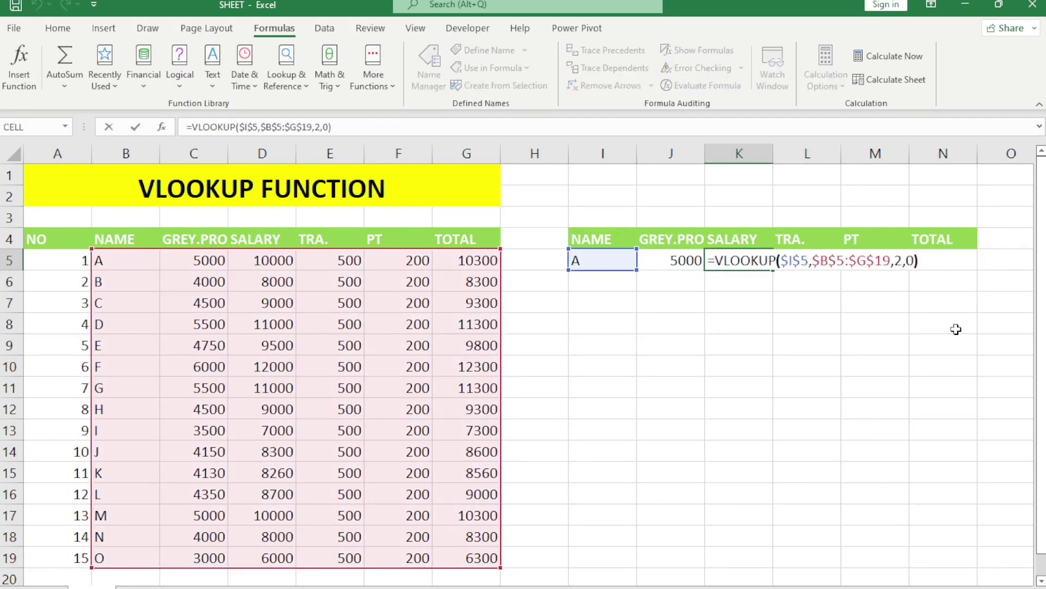
pyautogui.press('Left')
pyautogui.press('Left')
pyautogui.press('Left')
pyautogui.press('BackSpace')
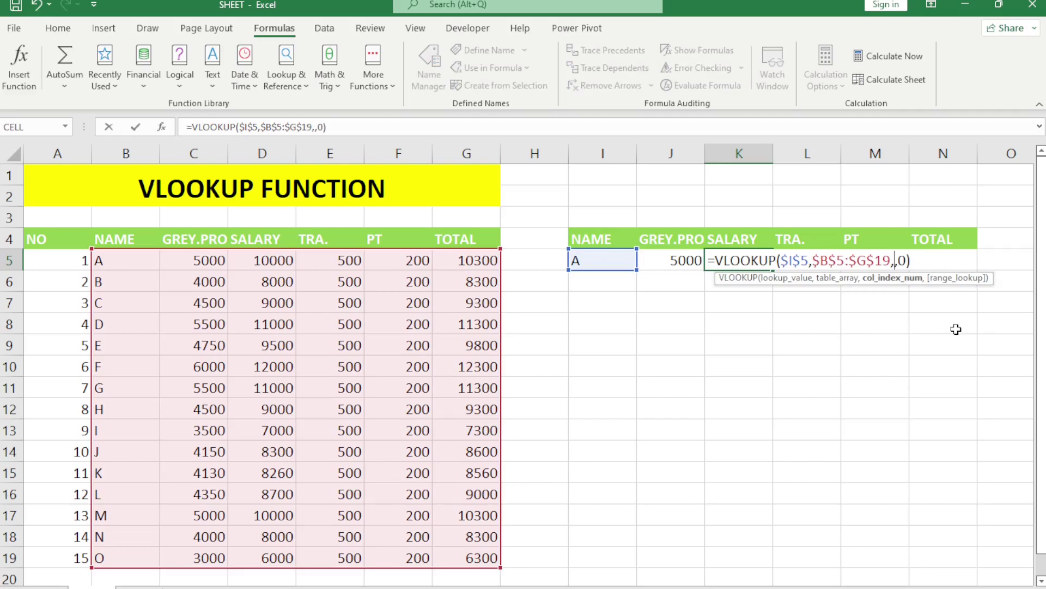
pyautogui.write('3')
pyautogui.press('Up')
# Change the column index in the L5 TRA. formula to 4
pyautogui.press('Right')
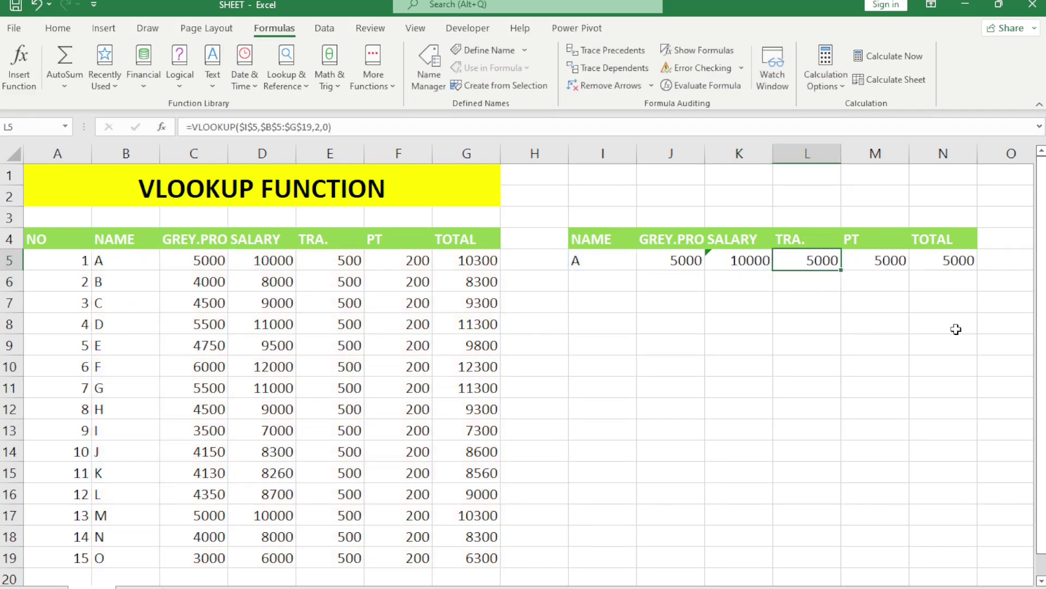
pyautogui.press('F2')
pyautogui.press('BackSpace')
pyautogui.write('4')
pyautogui.press('Return')
# Change the column index in the M5 PT formula to 5
pyautogui.press('Up')
pyautogui.press('Right')
pyautogui.press('F2')
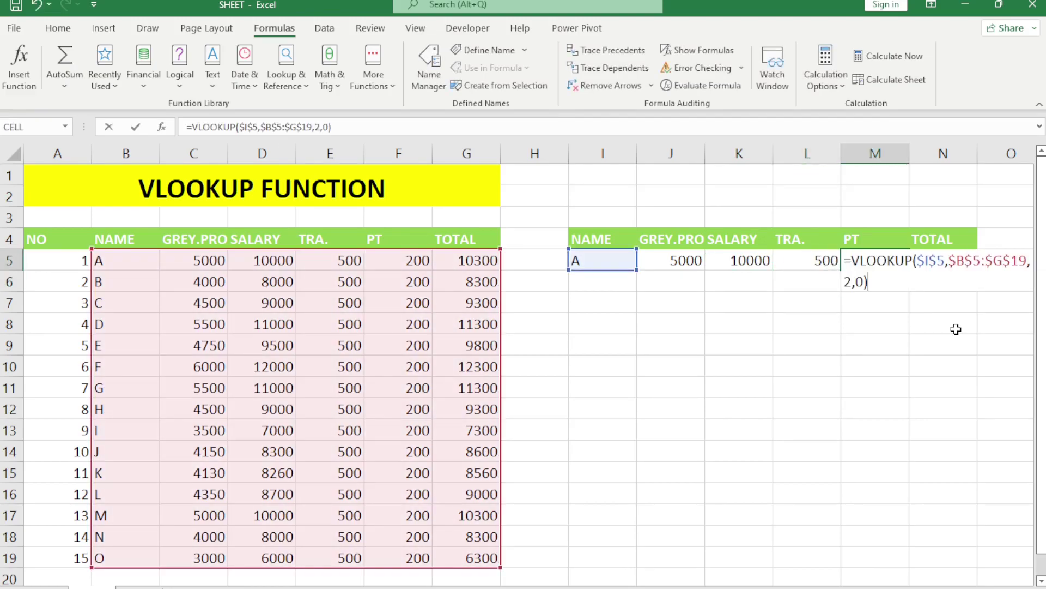
pyautogui.press('Left')
pyautogui.press('Left')
pyautogui.press('Left')
pyautogui.press('BackSpace')
pyautogui.write('5')
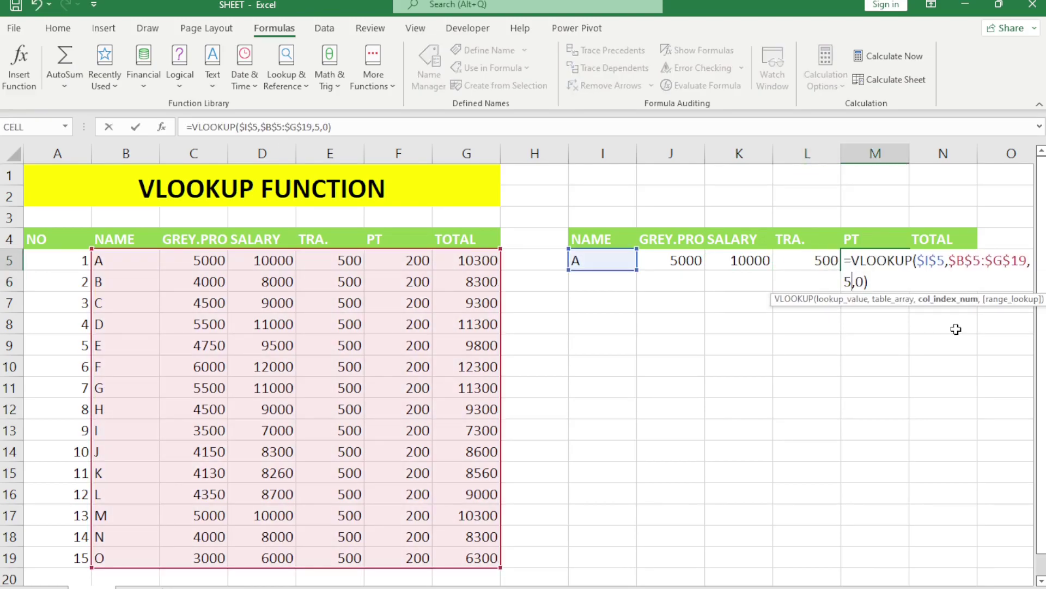
pyautogui.press('Return')
# Change the column index in the N5 TOTAL formula to 6
pyautogui.press('Up')
pyautogui.press('Right')
pyautogui.press('F2')
pyautogui.press('Left')
pyautogui.press('Left')
pyautogui.press('Left')
pyautogui.press('BackSpace')
pyautogui.write('6')
pyautogui.press('Return')
# Set the lookup name in I5 to B and compare the results in J5:N5 with B's source row
pyautogui.press('Up')
pyautogui.press('Left')
pyautogui.press('Left')
pyautogui.press('Left')
pyautogui.press('Left')
pyautogui.press('Left')
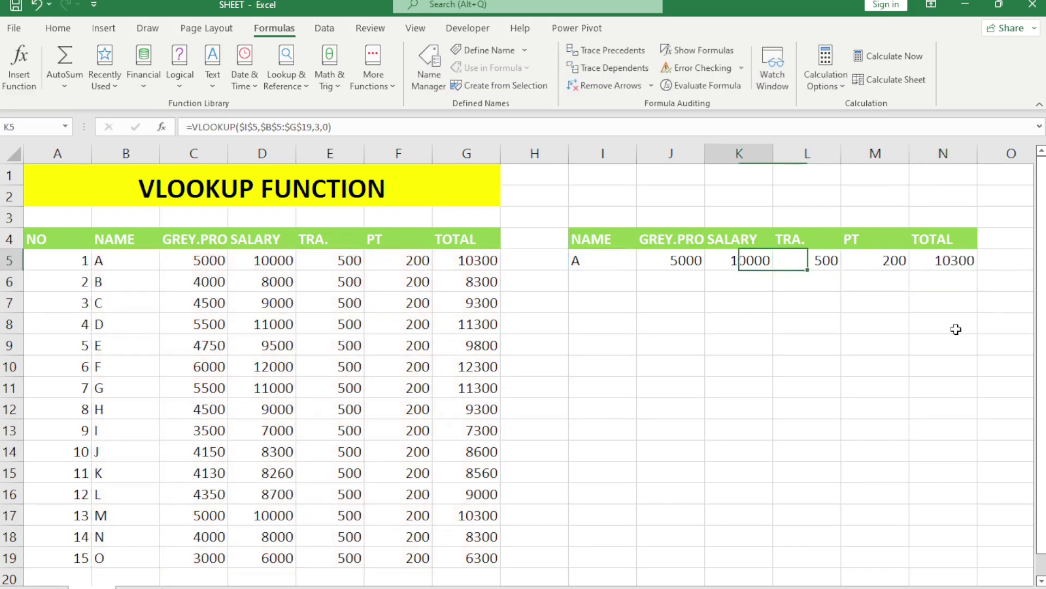
pyautogui.write('B')
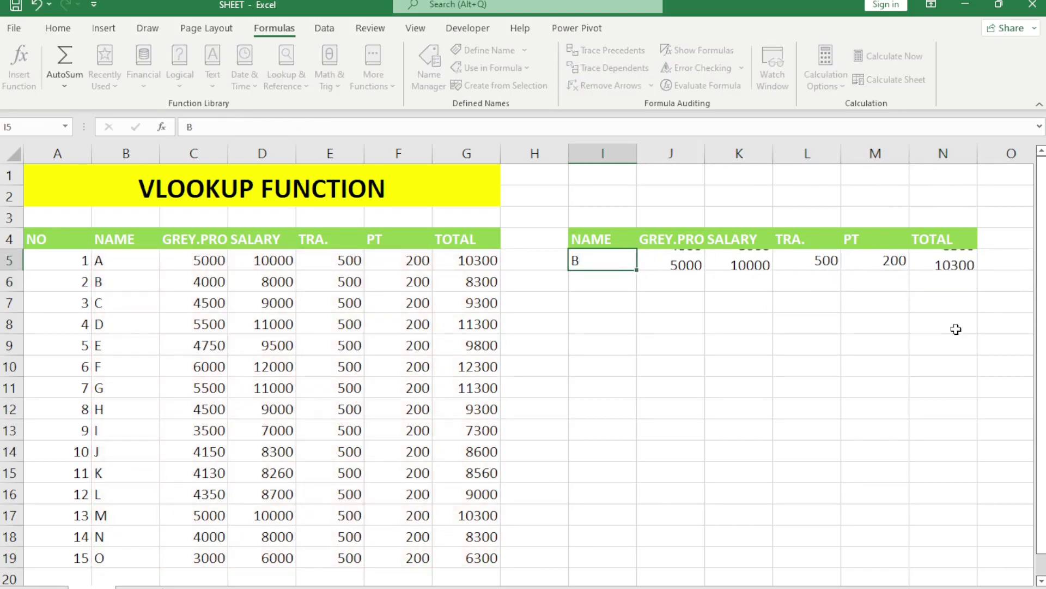
pyautogui.press('Return')
pyautogui.press('Up')
pyautogui.press('Right')
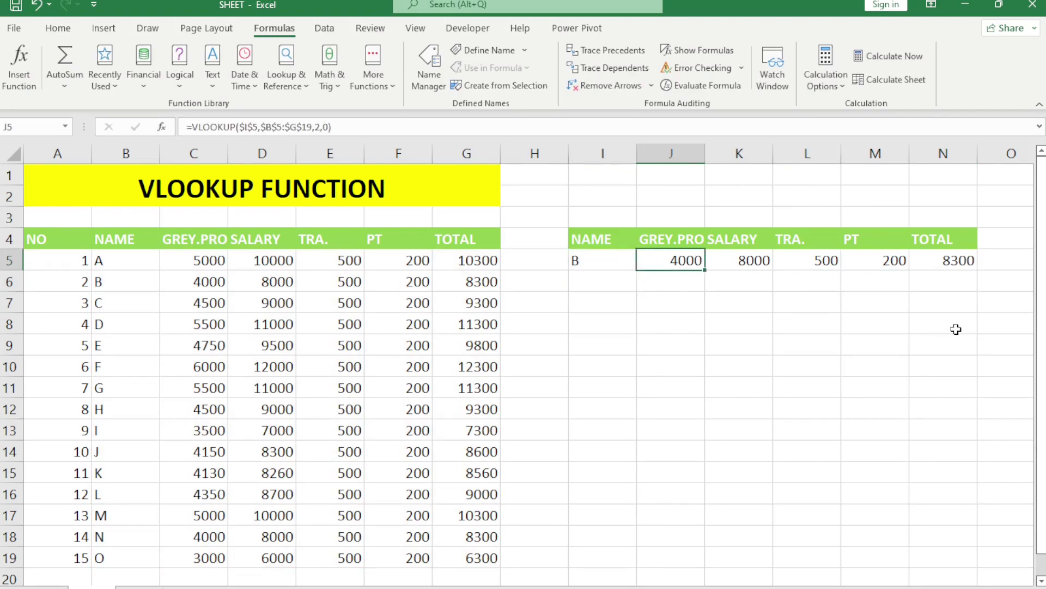
pyautogui.hotkey('shift', 'Right')
pyautogui.hotkey('shift', 'Right')
pyautogui.hotkey('shift', 'Right')
pyautogui.hotkey('shift', 'Right')
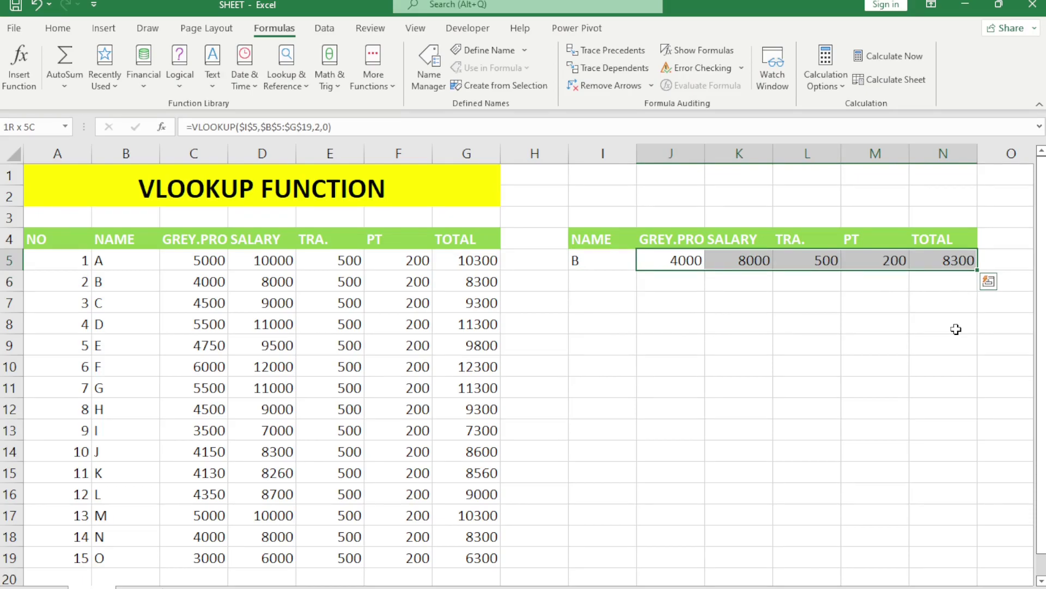
# Enter the header SELLING in I8 with 10%, 20% and 30% in I9:I11
pyautogui.press('Down')
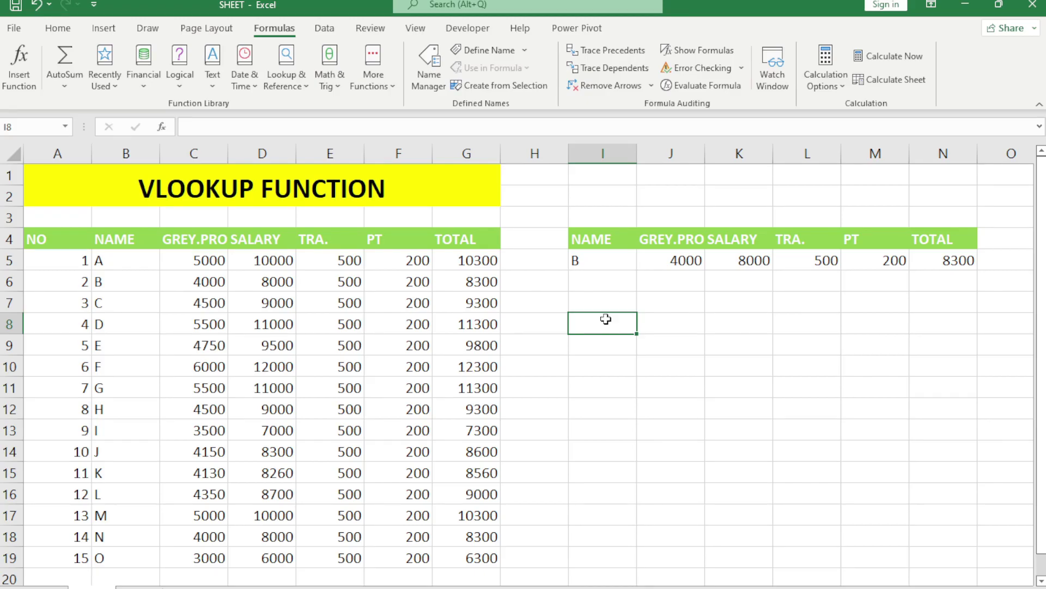
pyautogui.write('SELLING')
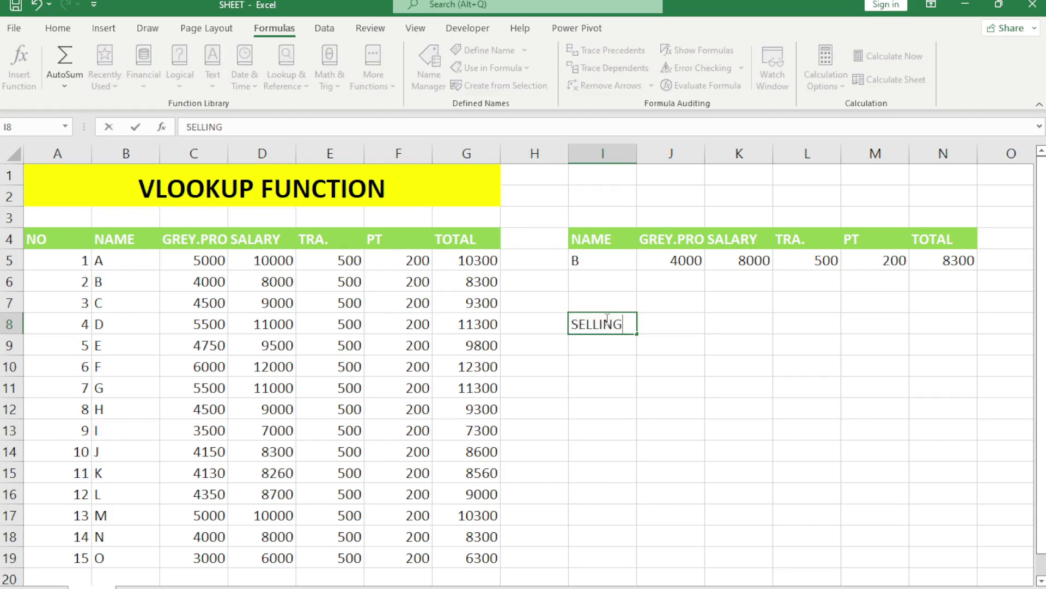
pyautogui.press('Return')
pyautogui.write('10%')
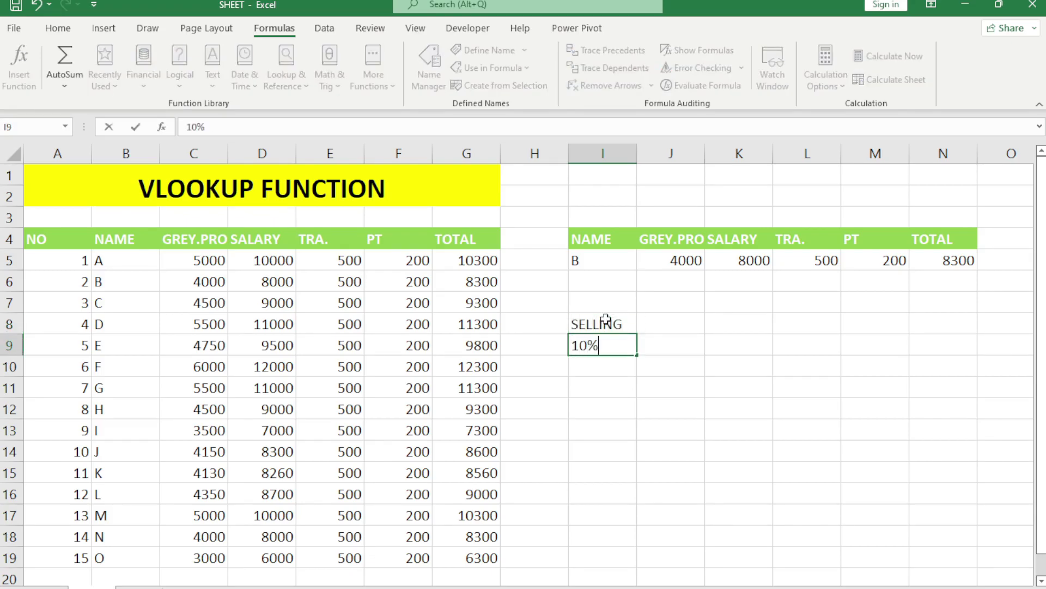
pyautogui.press('Return')
pyautogui.write('1')
pyautogui.press('BackSpace')
pyautogui.write('20')
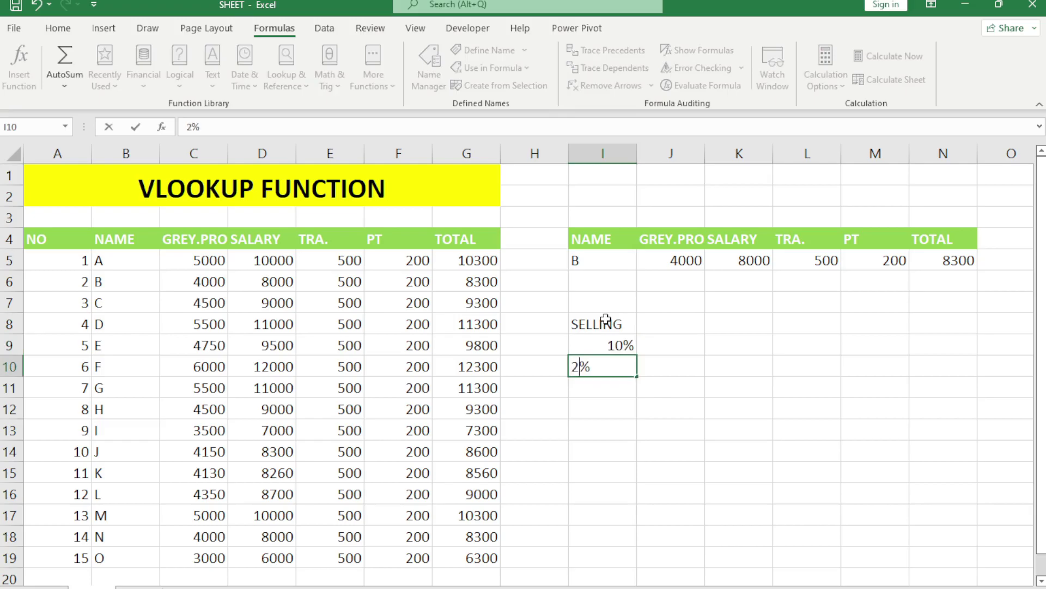
pyautogui.press('Return')
pyautogui.write('30')
pyautogui.press('Return')
# Enter 40% in I12 and 50% in I13 to complete the SELLING column
pyautogui.write('4050')
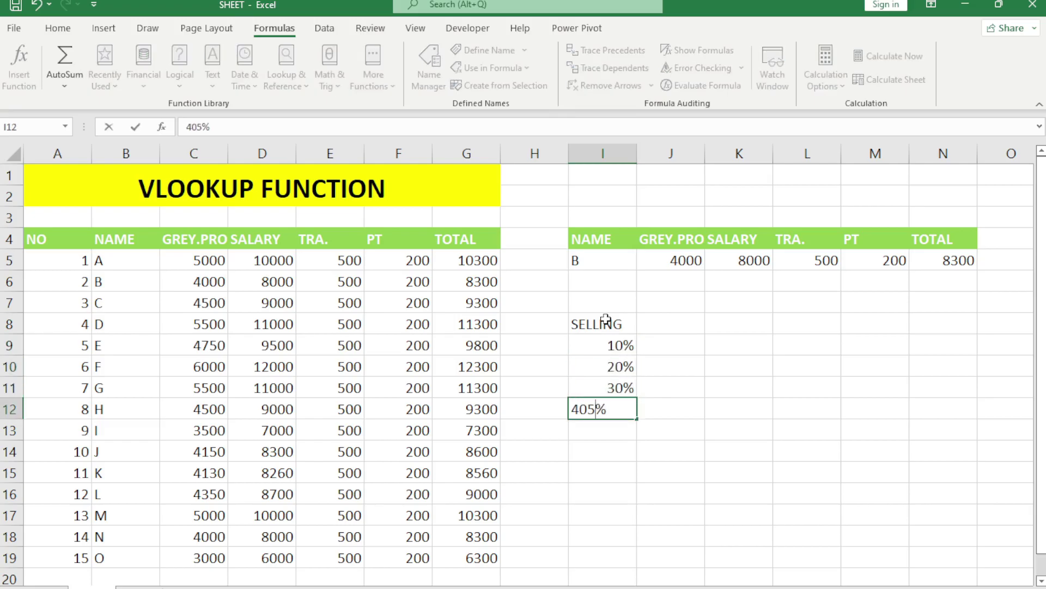
pyautogui.press('Return')
pyautogui.press('Up')
pyautogui.write('40')
pyautogui.press('Return')
pyautogui.write('50')
pyautogui.press('Up')
# Enter the header BONUS in J8 with 1000, 2000, 3000, 4500 and 6000 in J9:J13
pyautogui.press('Up')
pyautogui.press('Right')
pyautogui.press('Up')
pyautogui.press('Up')
pyautogui.press('Up')
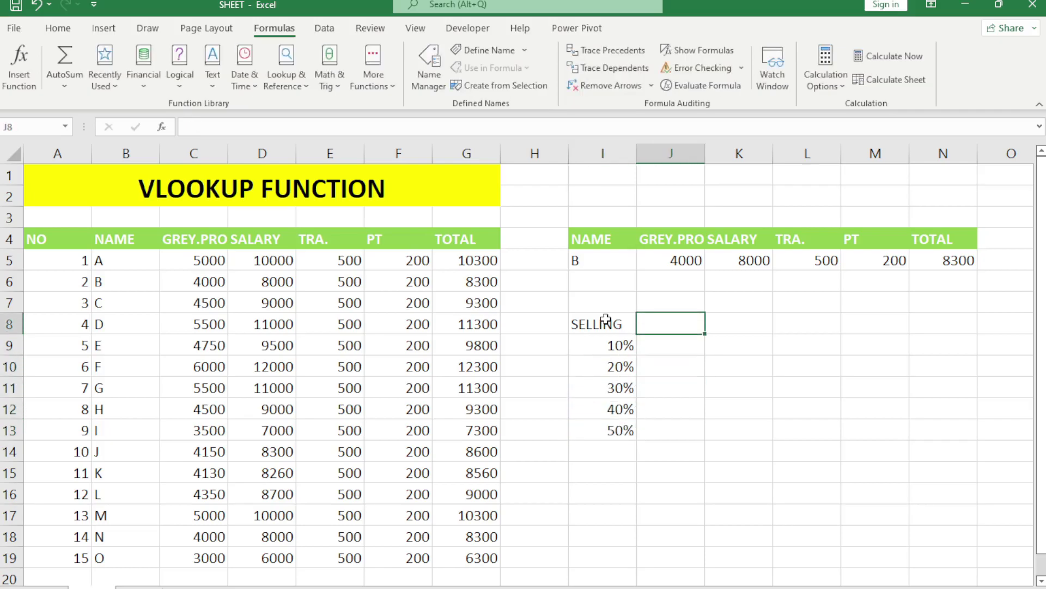
pyautogui.write('BONUS')
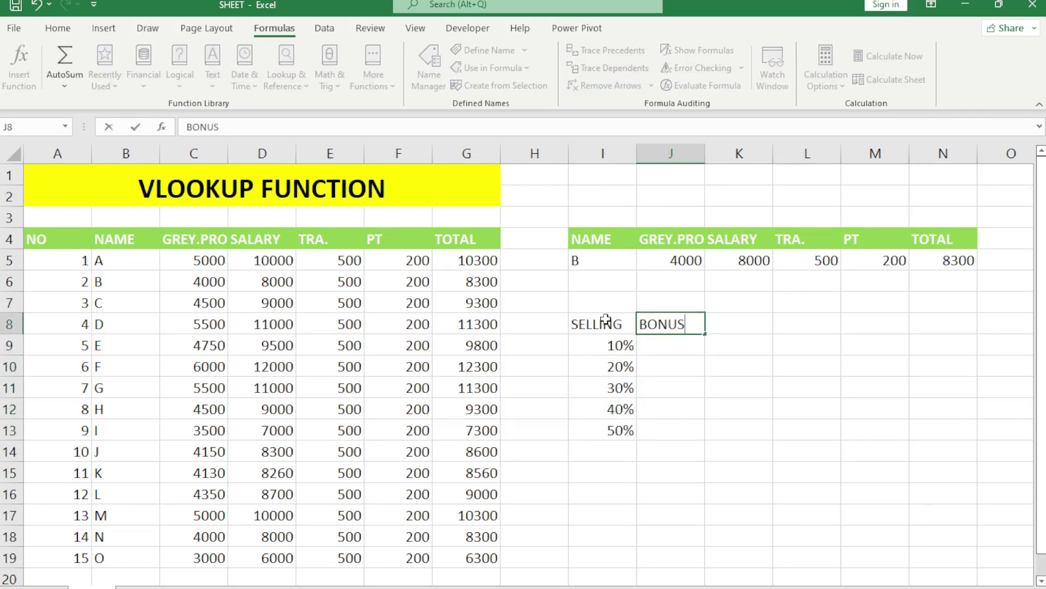
pyautogui.press('Return')
pyautogui.write('1000')
pyautogui.press('Return')
pyautogui.write('2000')
pyautogui.press('Return')
pyautogui.write('3000')
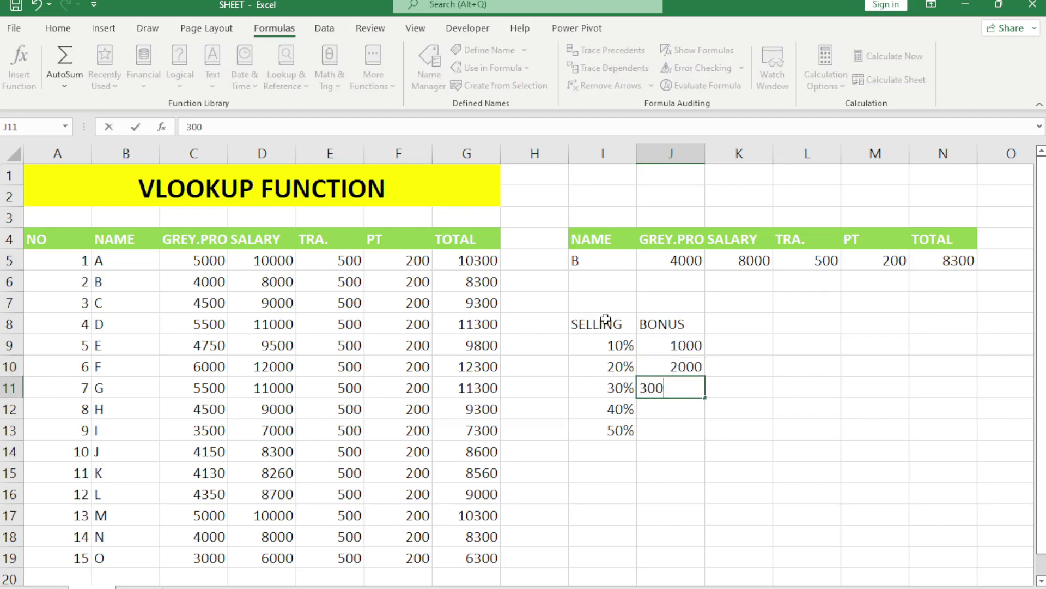
pyautogui.press('Return')
pyautogui.write('4500')
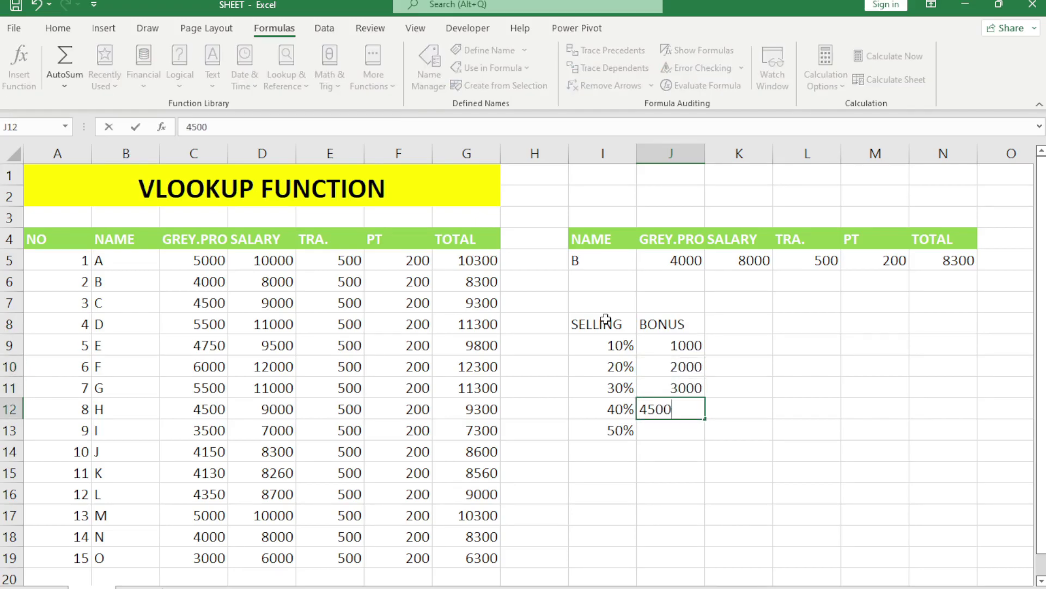
pyautogui.press('Return')
pyautogui.write('6000')
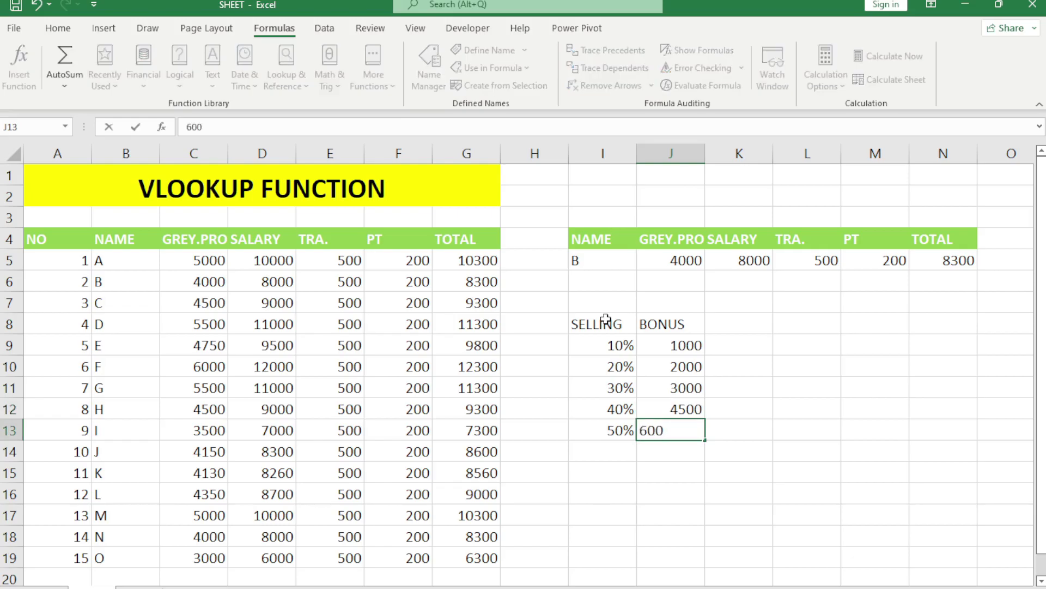
pyautogui.press('Up')
# Enter =VLOOKUP(K8,I8:J13,2,1) in cell L9 to return the bonus by approximate match for the selling percentage
pyautogui.press('Up')
pyautogui.press('Up')
pyautogui.press('Up')
pyautogui.press('Right')
pyautogui.press('Up')
pyautogui.press('Right')
pyautogui.press('Down')
pyautogui.write('=VLO')
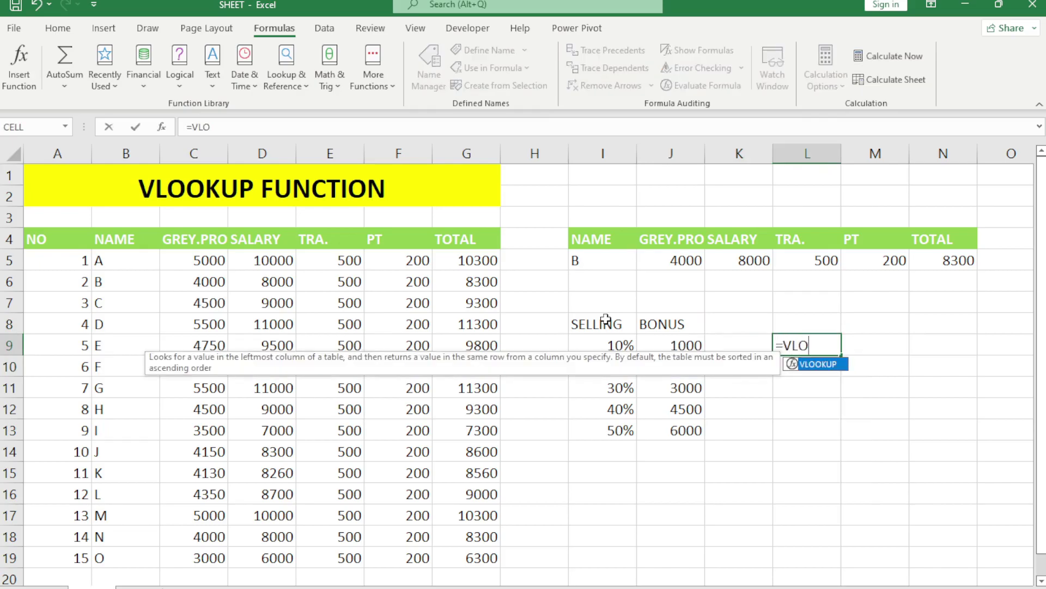
pyautogui.press('Tab')
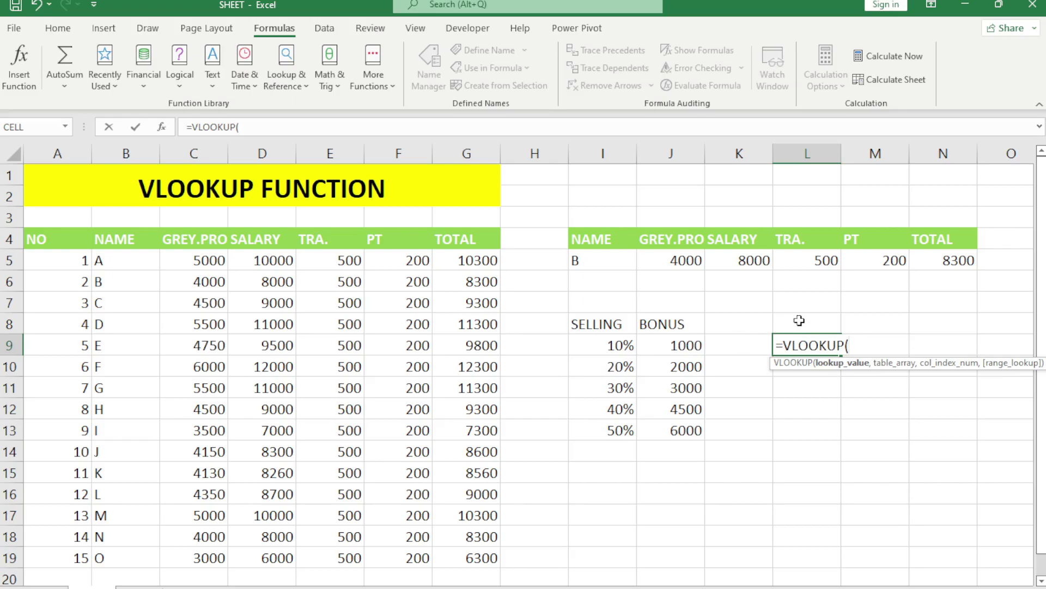
pyautogui.click(738, 323)
pyautogui.write(',')
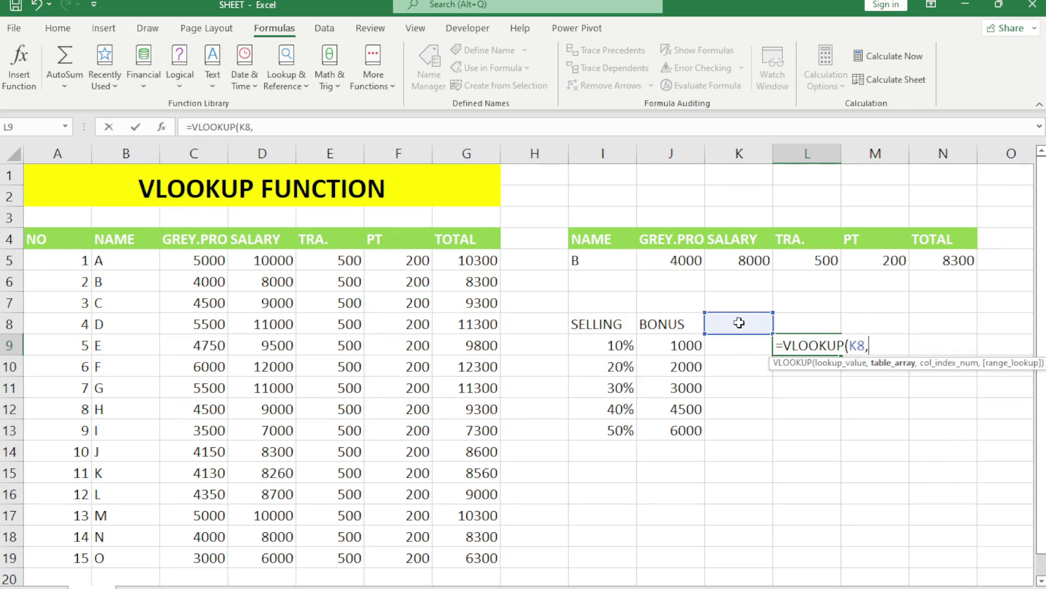
pyautogui.moveTo(580, 323); pyautogui.dragTo(678, 428)
pyautogui.write(',')
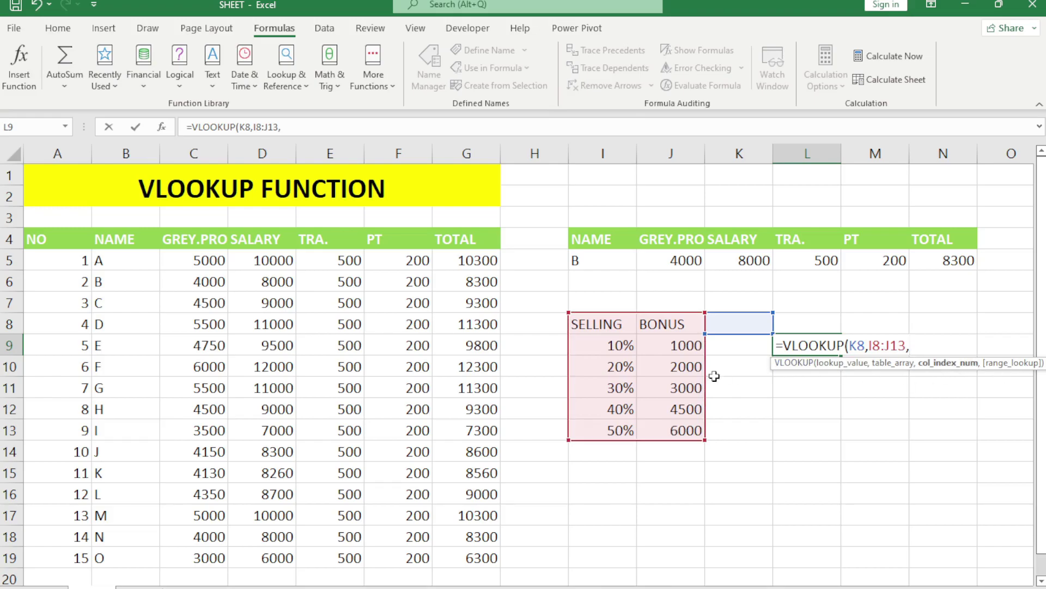
pyautogui.write('2,1)')
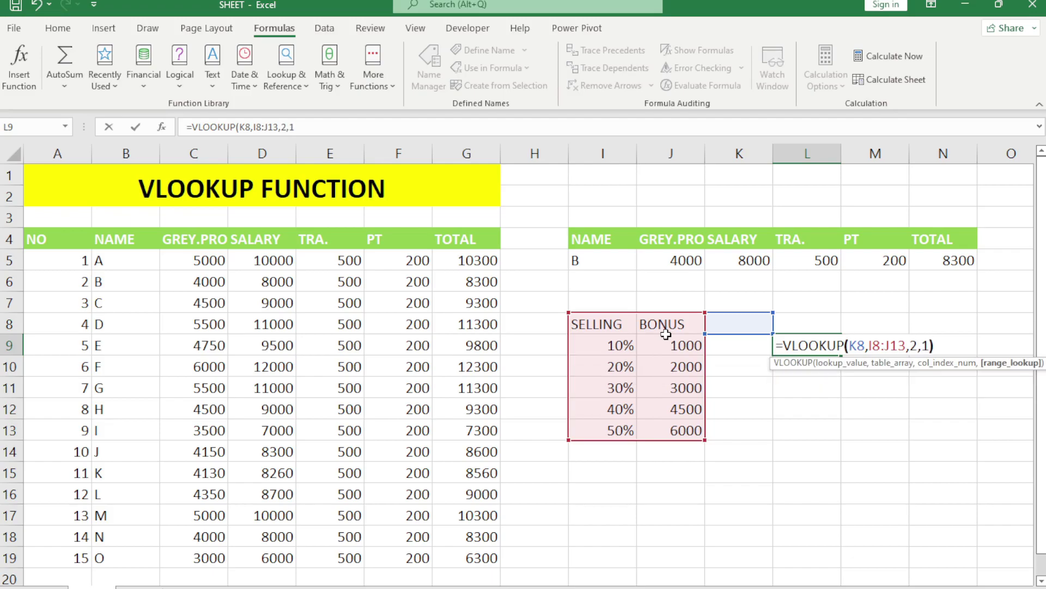
pyautogui.press('Return')
# Enter 10% as the lookup percentage in K8 and check the bonus returned in L9
pyautogui.press('Up')
pyautogui.press('Up')
pyautogui.press('Left')
pyautogui.write('10%')
pyautogui.press('Return')
pyautogui.press('Right')
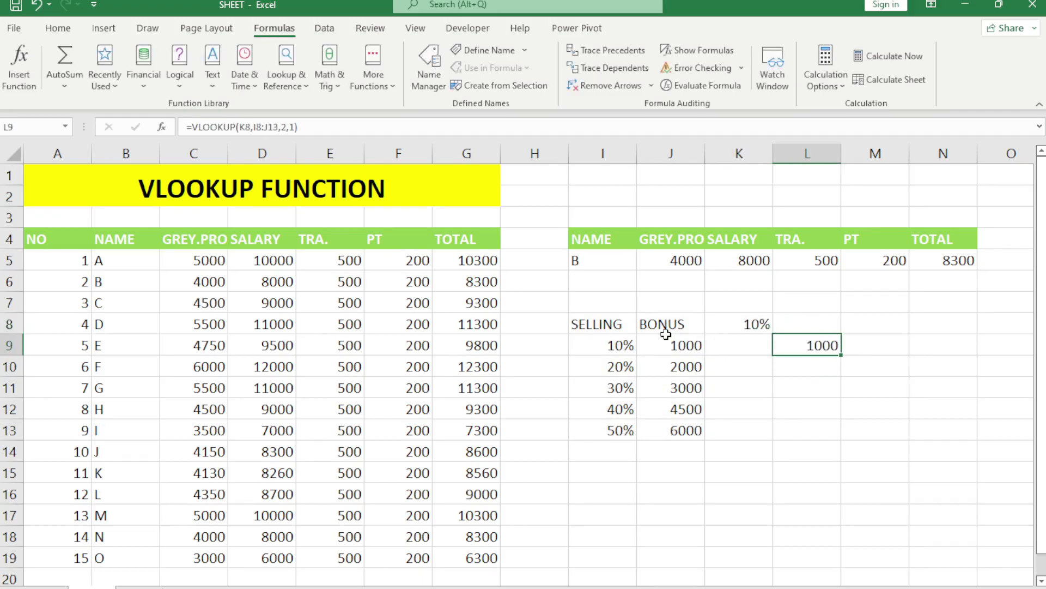
# Set the lookup percentage in K8 to 20% and check the bonus returned in L9
pyautogui.press('Up')
pyautogui.press('Left')
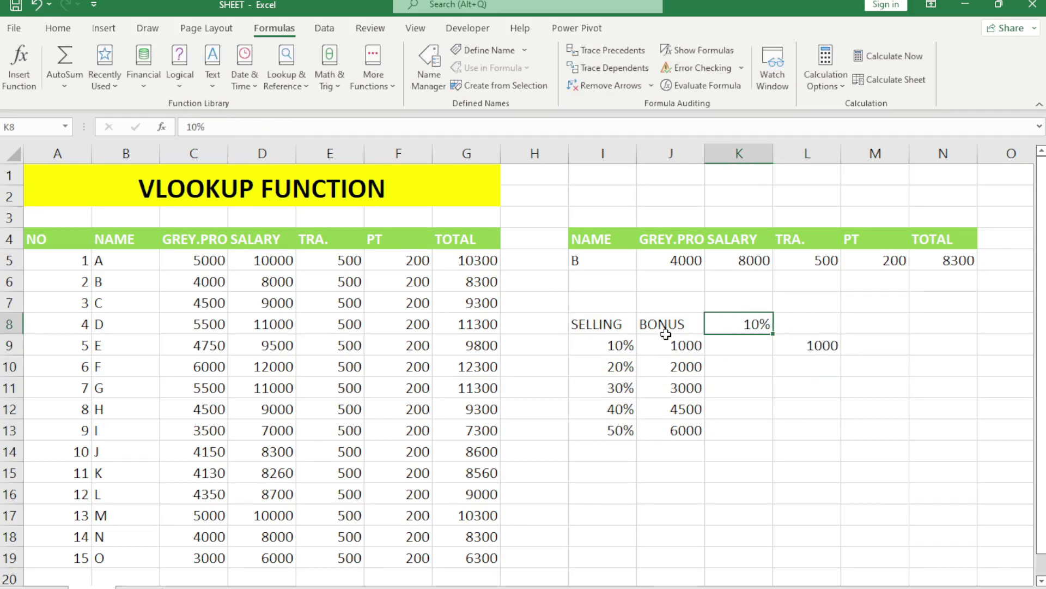
pyautogui.write('20%')
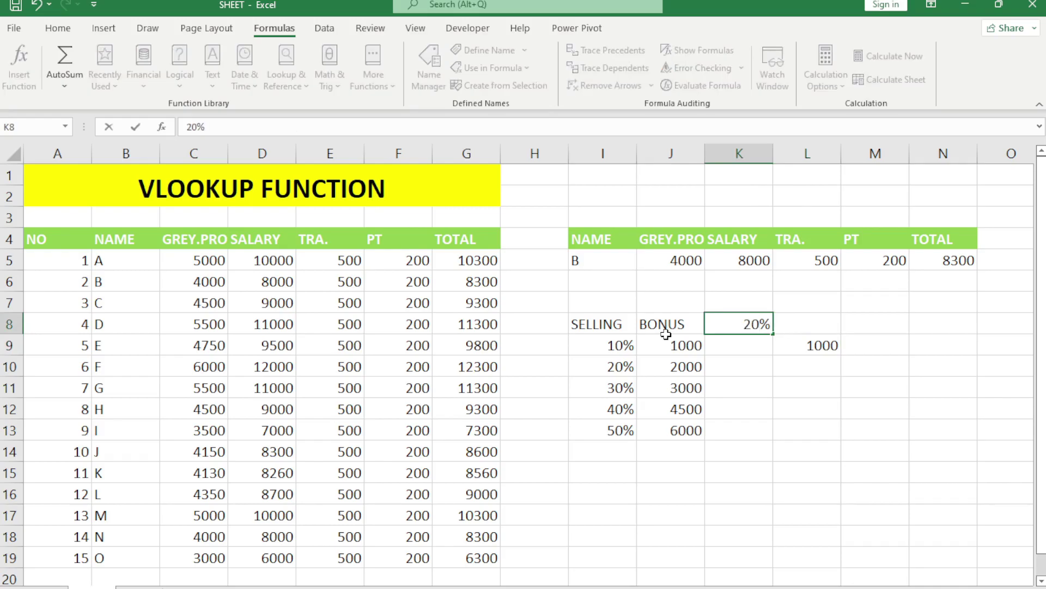
pyautogui.press('Return')
pyautogui.press('Right')
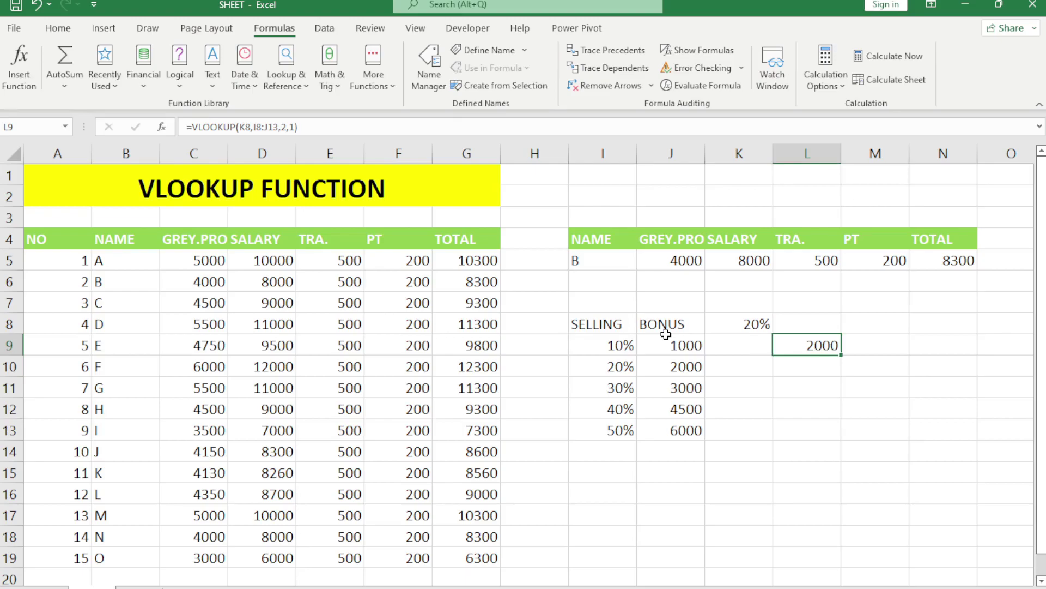
pyautogui.press('Left')
pyautogui.press('Up')
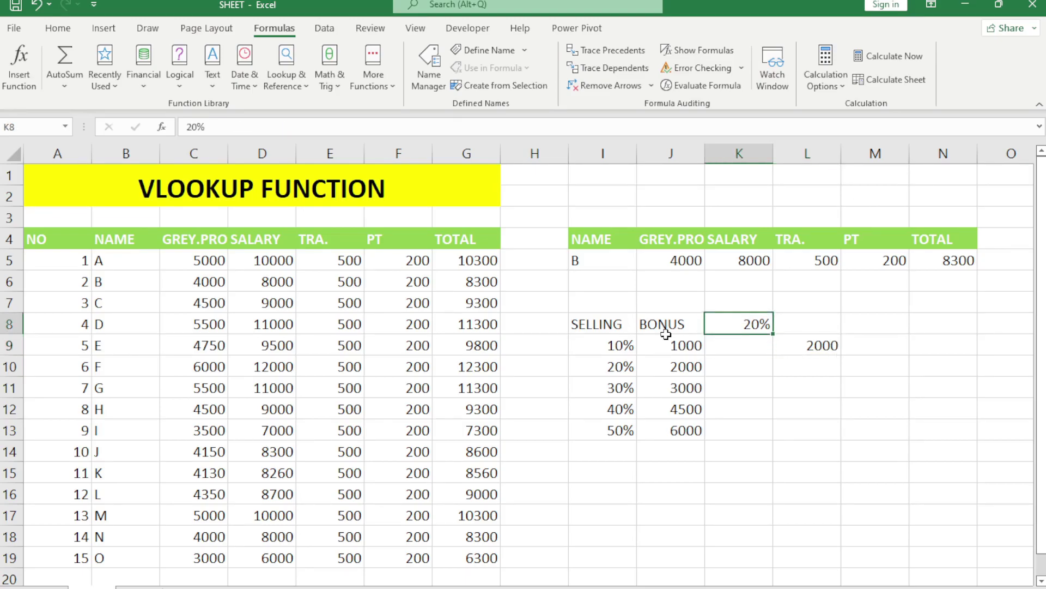
# Set the lookup percentage in K8 to 31% and check the bonus returned in L9
pyautogui.write('31')
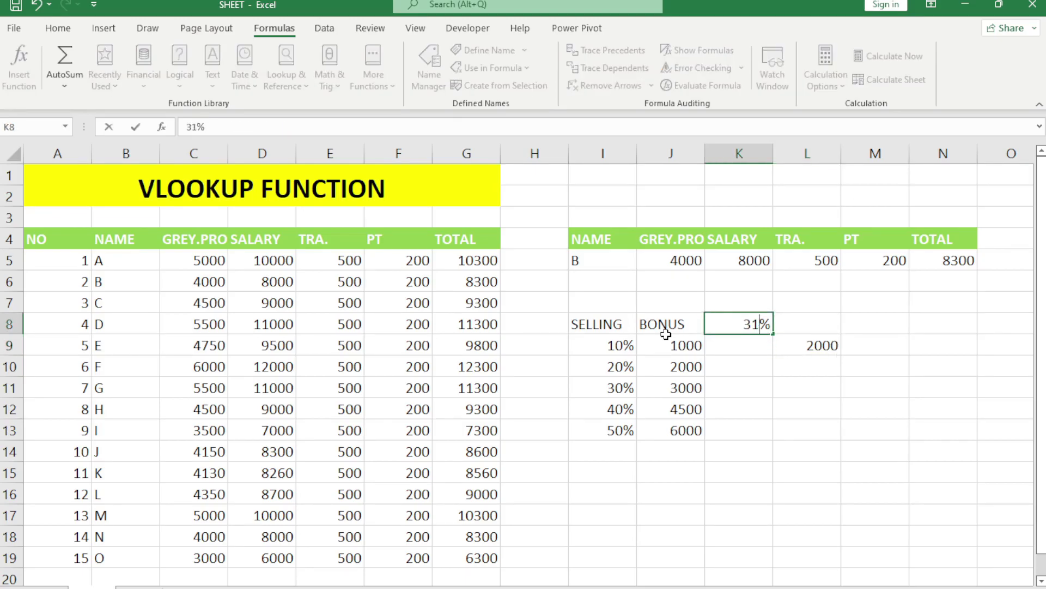
pyautogui.press('Return')
pyautogui.press('Right')
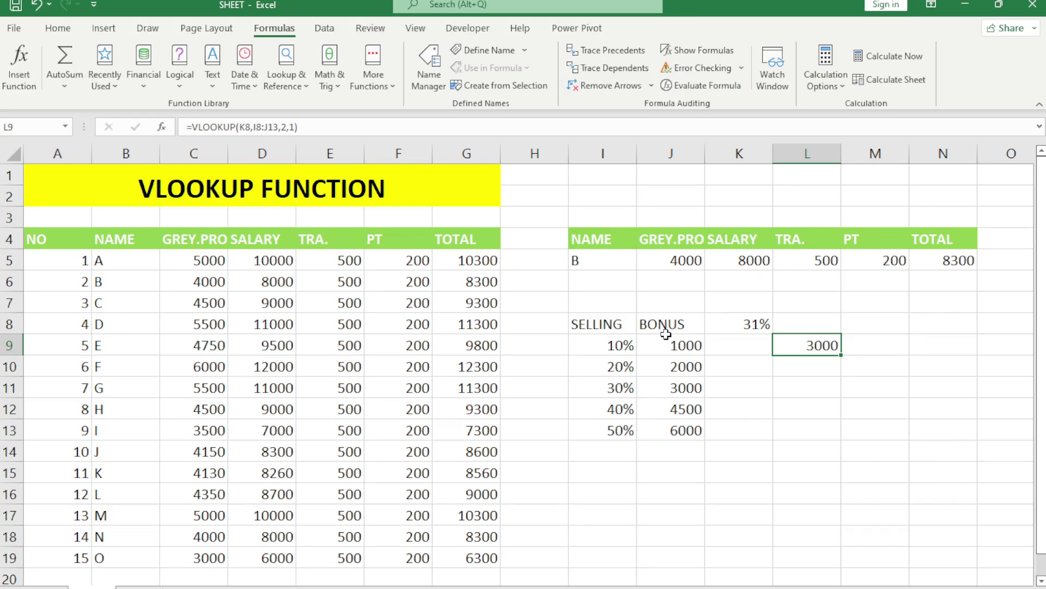
# Set the lookup percentage in K8 to 15% and check the bonus returned in L9
pyautogui.press('Left')
pyautogui.press('Up')
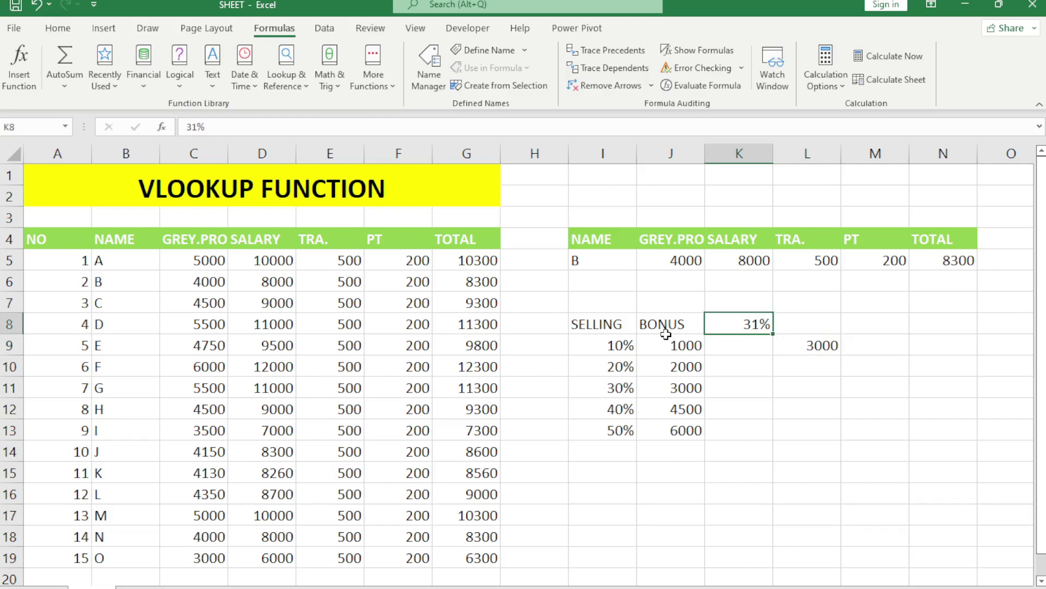
pyautogui.write('15')
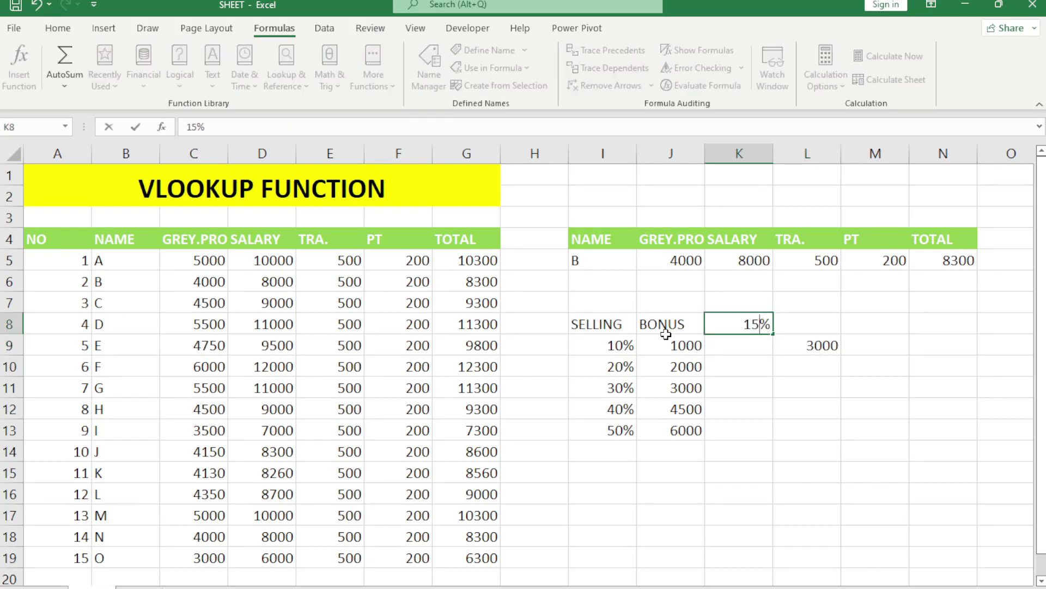
pyautogui.press('Return')
pyautogui.press('Right')
# Set the lookup percentage in K8 to 21% and check the bonus returned in L9
pyautogui.press('Left')
pyautogui.press('Up')
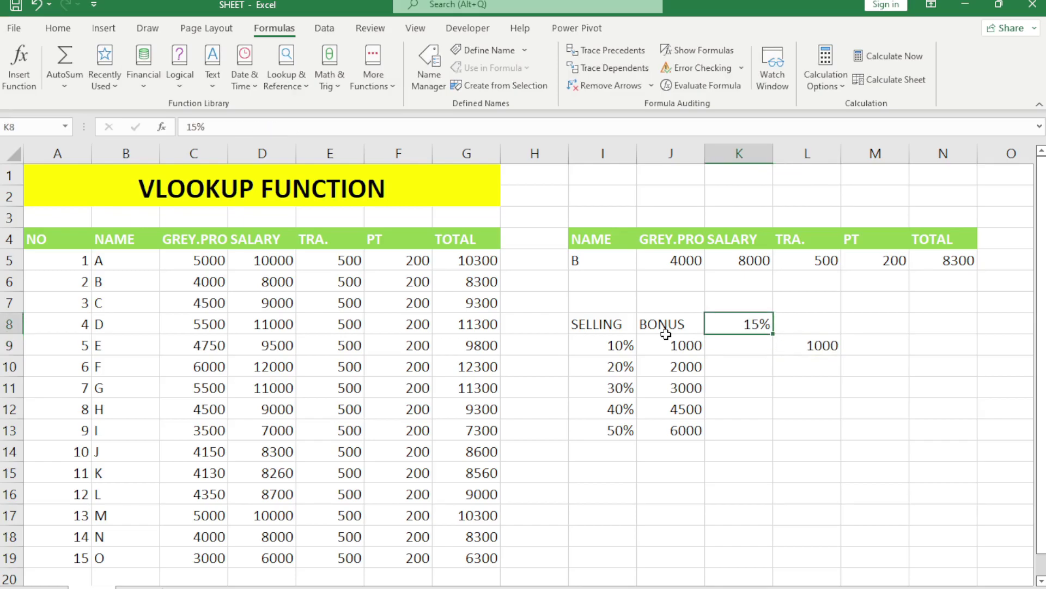
pyautogui.write('21')
pyautogui.press('Return')
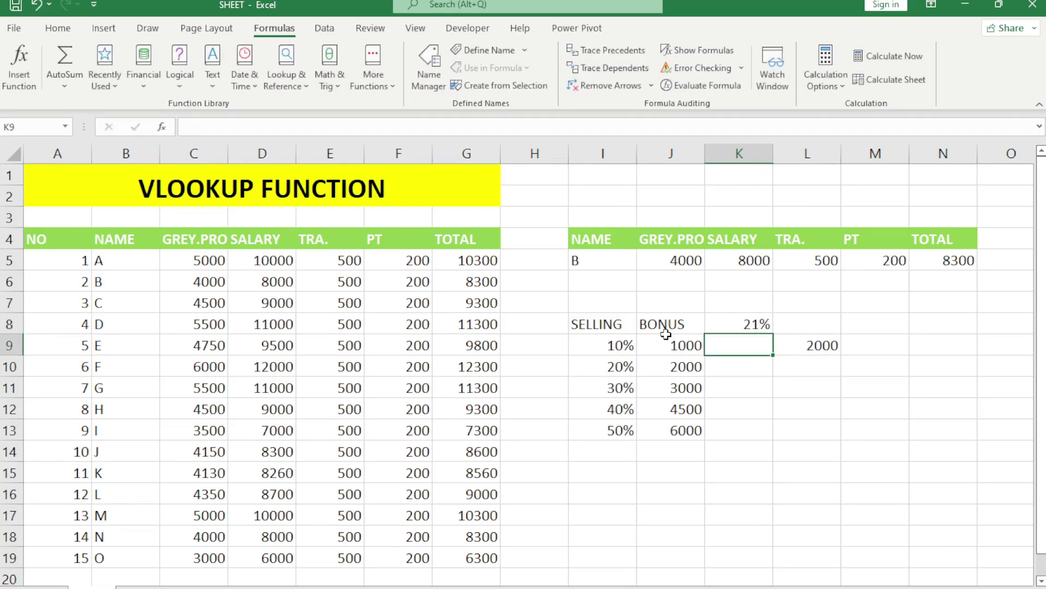
pyautogui.press('Right')
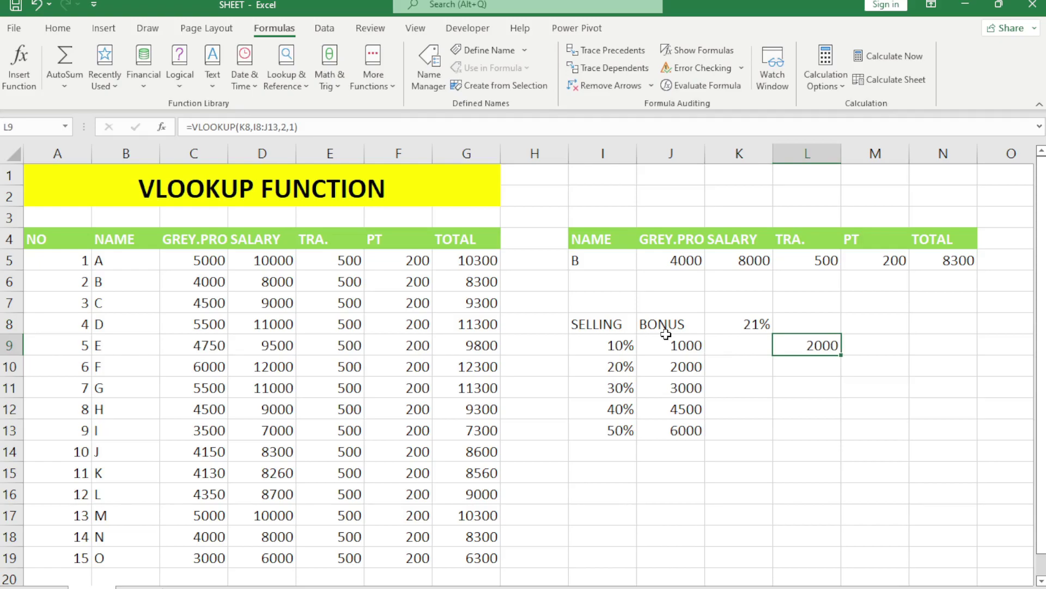
pyautogui.click(750, 326)
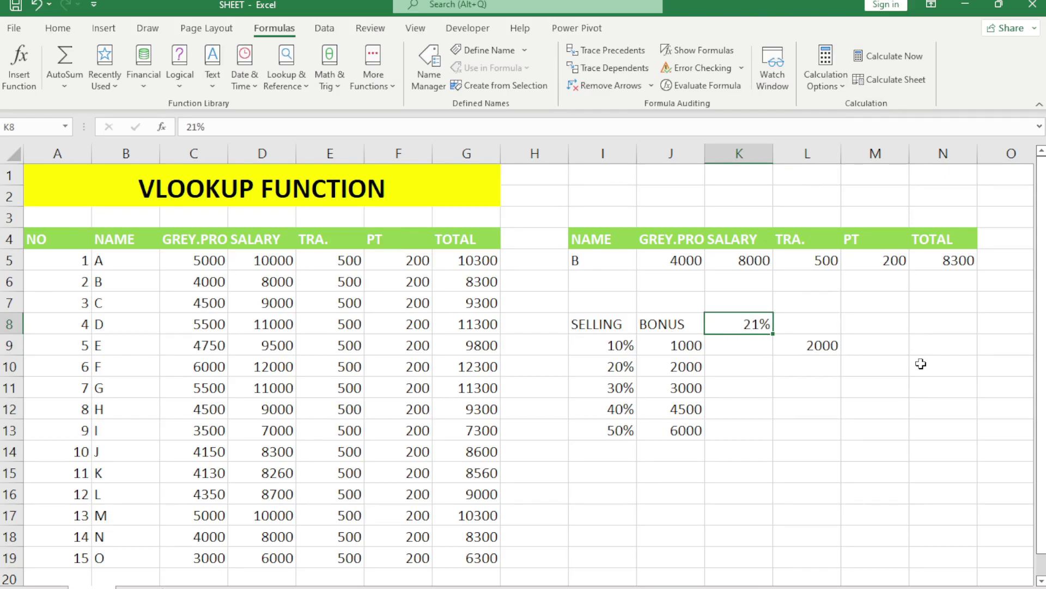
# Compare the lookup name in I5 with the NAME and GREY.PRO columns of the main table
pyautogui.click(595, 266)
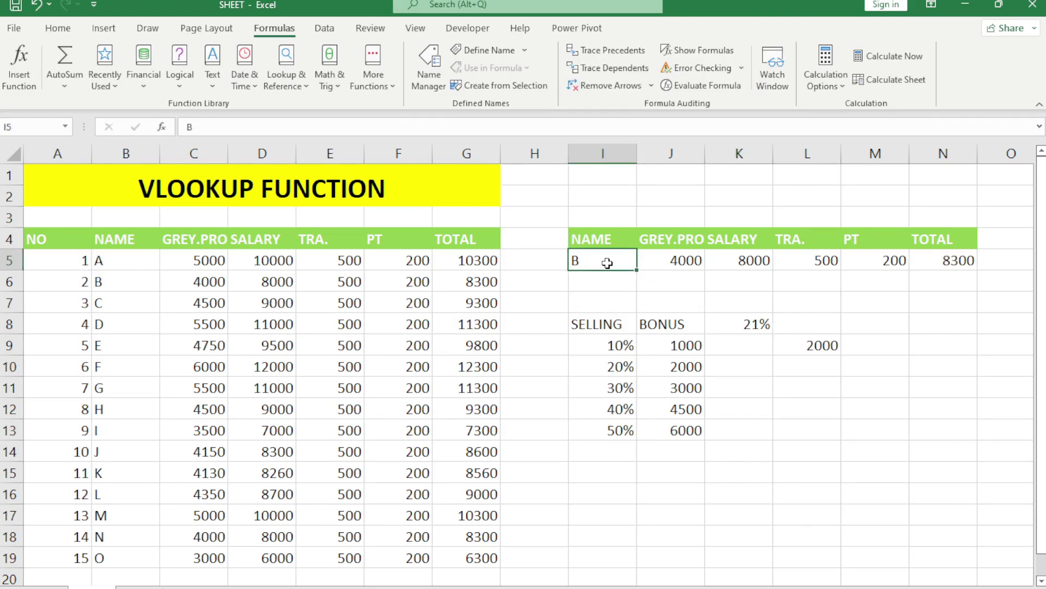
pyautogui.moveTo(105, 304); pyautogui.dragTo(473, 303)
pyautogui.moveTo(134, 243); pyautogui.dragTo(112, 558)
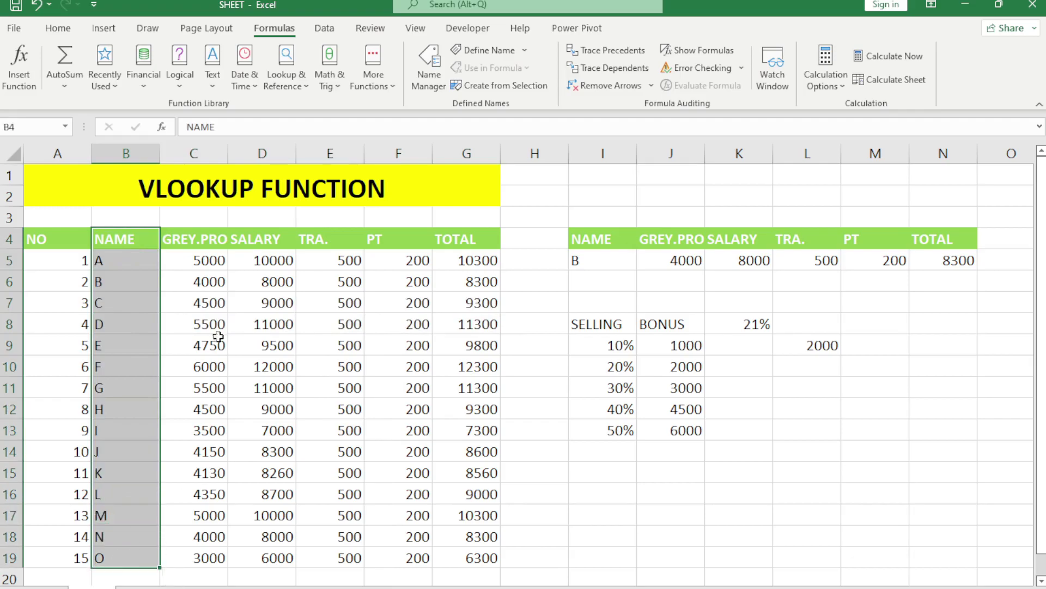
pyautogui.moveTo(188, 238); pyautogui.dragTo(198, 499)
pyautogui.click(111, 278)
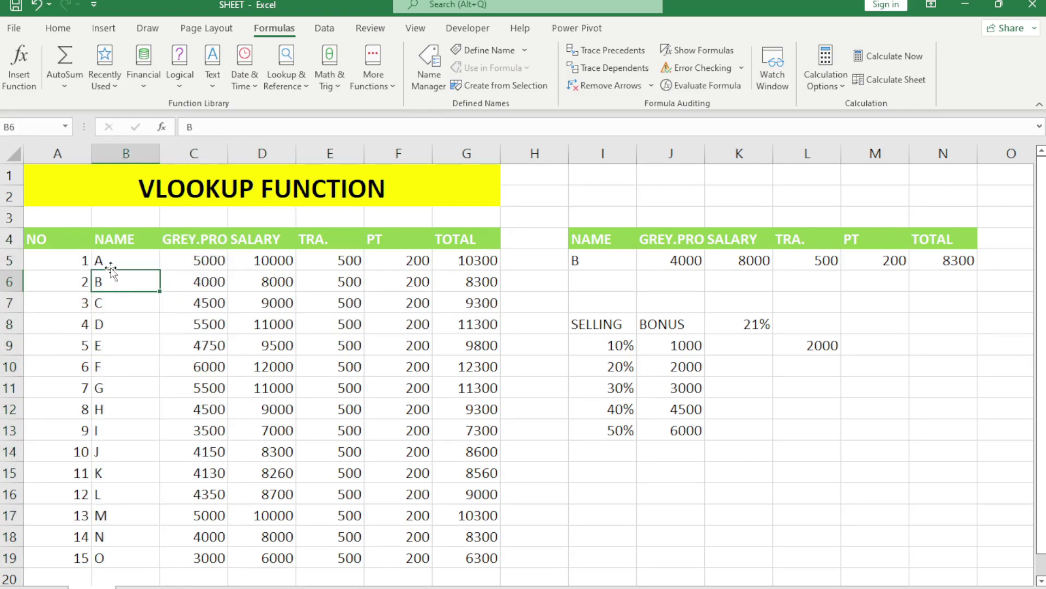
# Examine the record for name C across row 7, from its NO to its TOTAL
pyautogui.click(105, 300)
pyautogui.moveTo(173, 301); pyautogui.dragTo(467, 301)
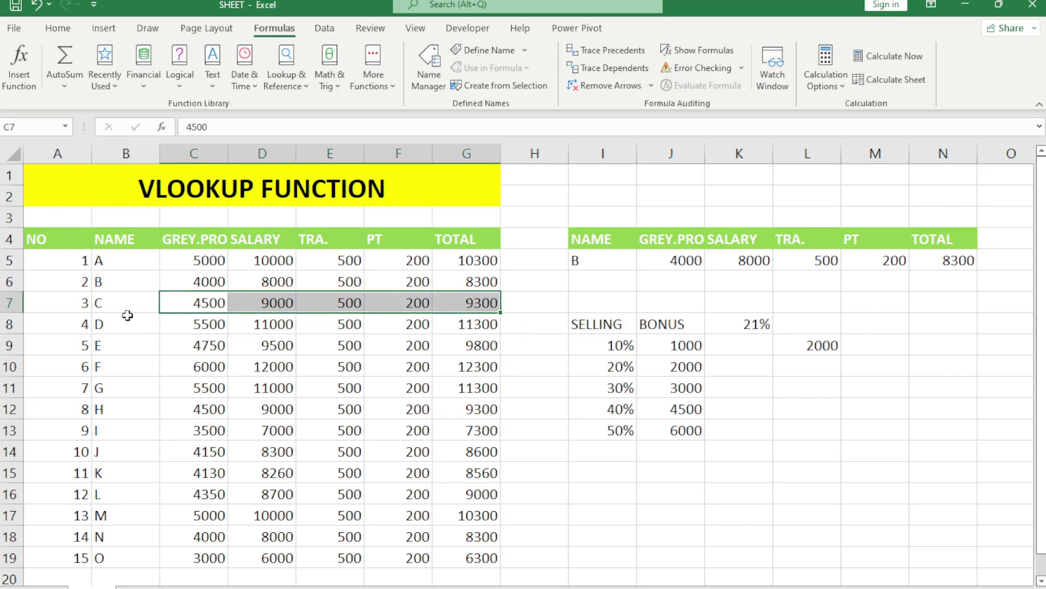
pyautogui.click(117, 305)
pyautogui.click(76, 306)
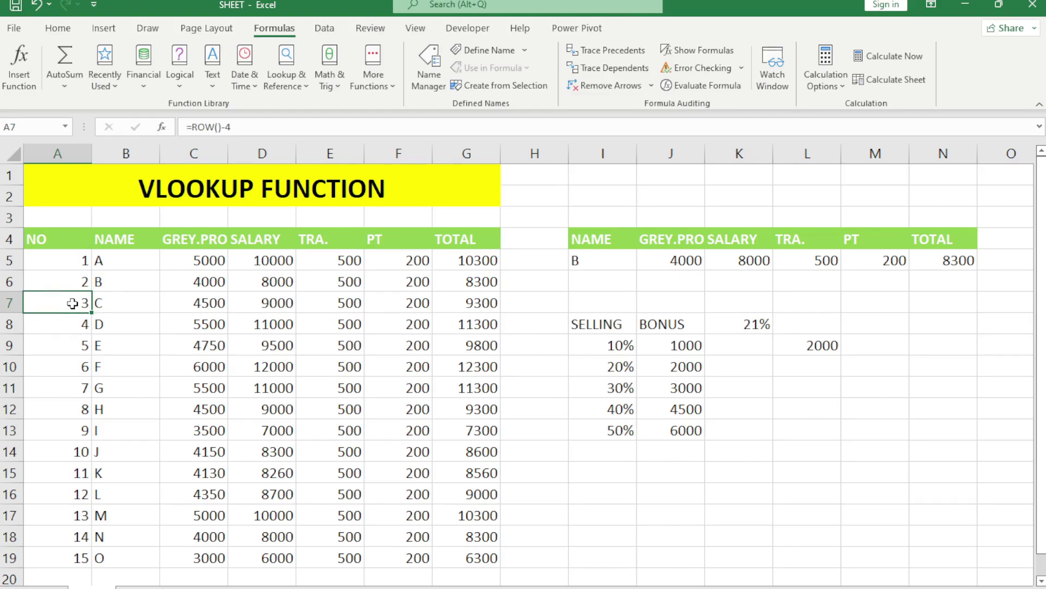
pyautogui.click(129, 306)
pyautogui.click(207, 306)
pyautogui.click(137, 307)
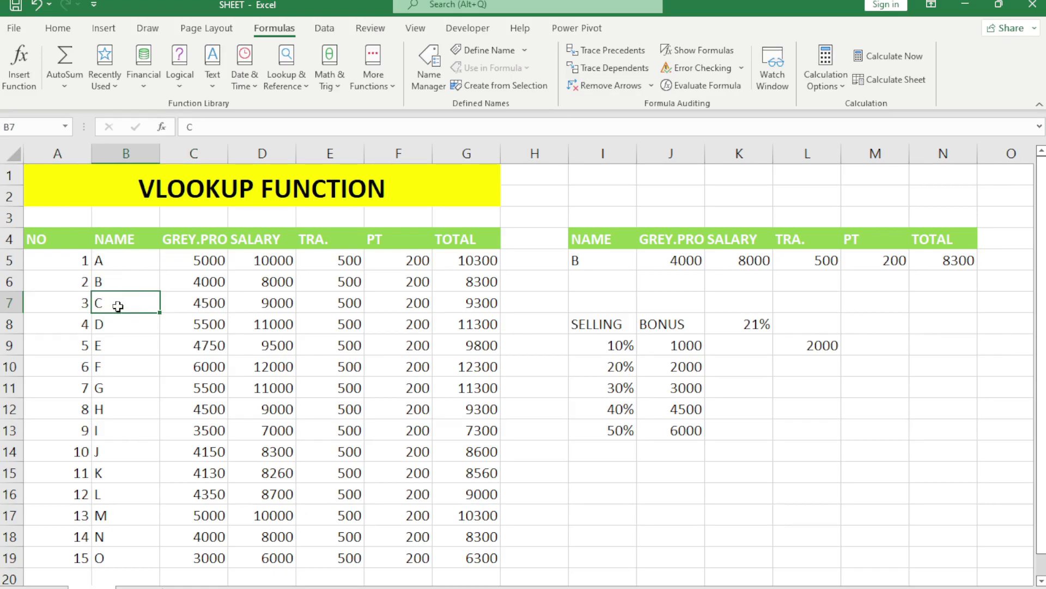
pyautogui.click(205, 306)
pyautogui.click(279, 305)
pyautogui.click(349, 303)
pyautogui.click(417, 300)
pyautogui.click(478, 301)
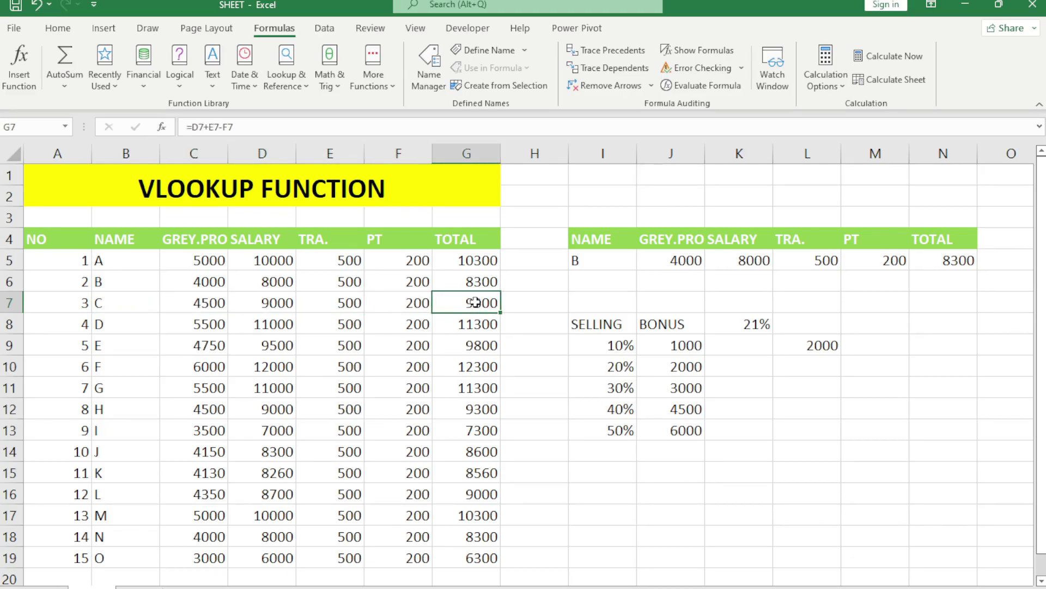
pyautogui.click(66, 305)
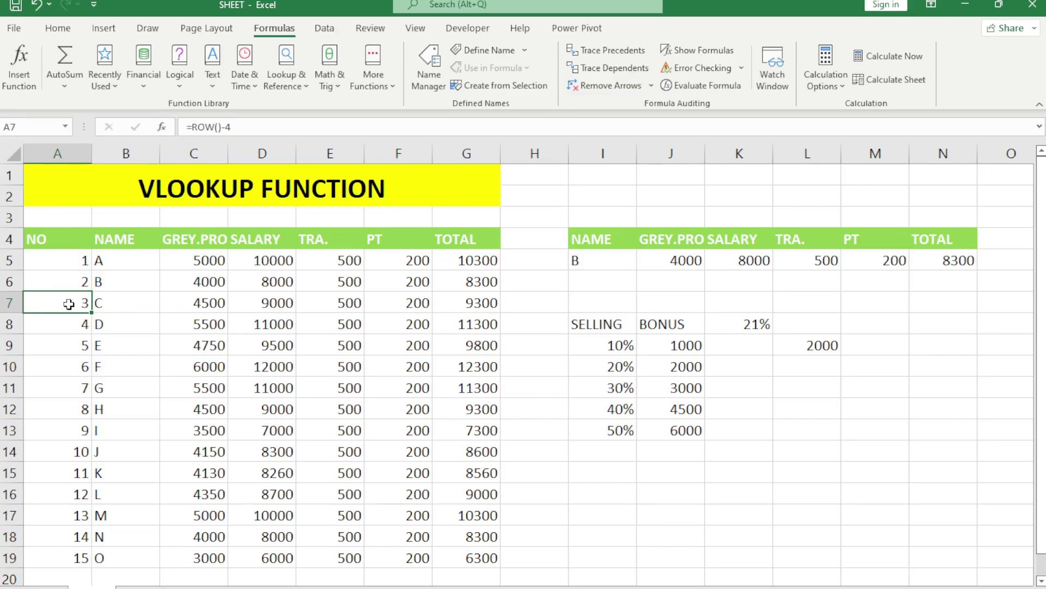
# Compare the lookup percentage in K8 with the SELLING percentages in I9 and I10
pyautogui.click(747, 324)
pyautogui.click(613, 368)
pyautogui.click(610, 351)
pyautogui.click(613, 368)
pyautogui.click(614, 345)
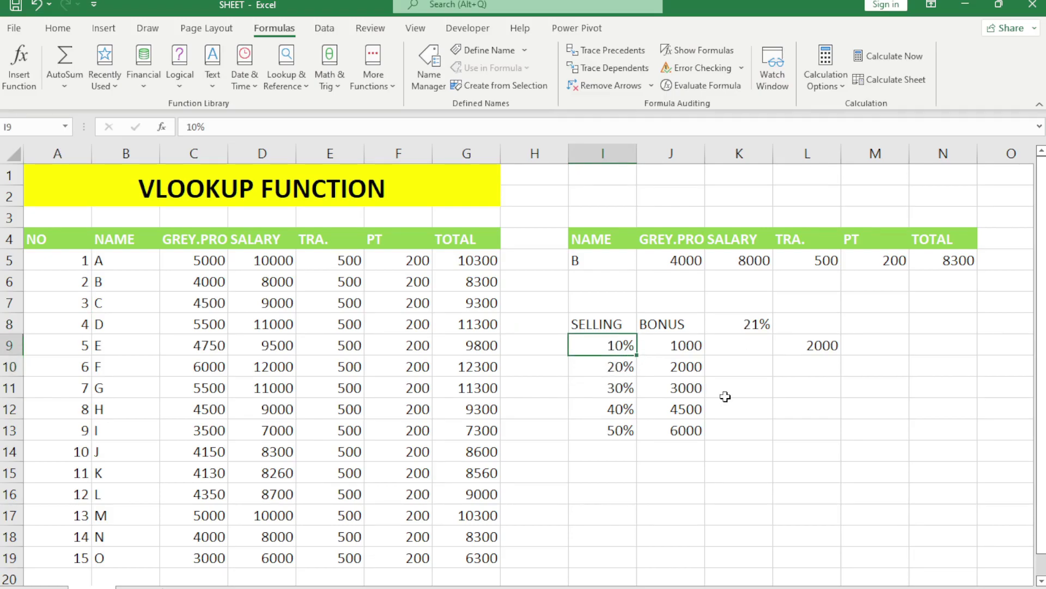
pyautogui.press('Down')
pyautogui.press('Up')
pyautogui.press('Down')
pyautogui.press('Up')
# Replace the SELLING percentages in I9:I13 with the unsorted values 15%, 50%, 60%, 30% and 20%
pyautogui.write('15')
pyautogui.press('Return')
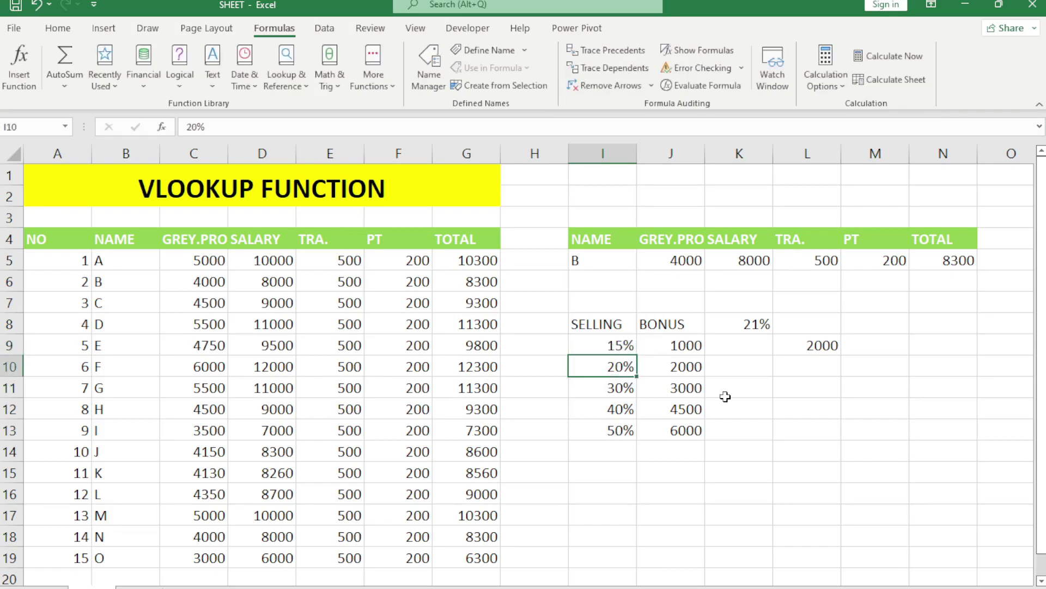
pyautogui.write('50')
pyautogui.press('Return')
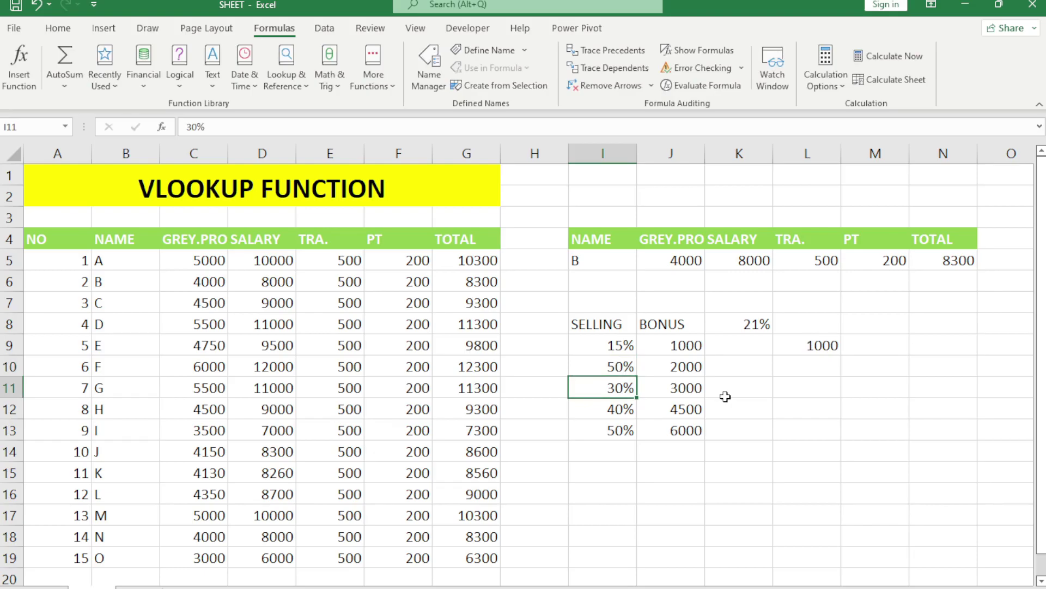
pyautogui.write('60')
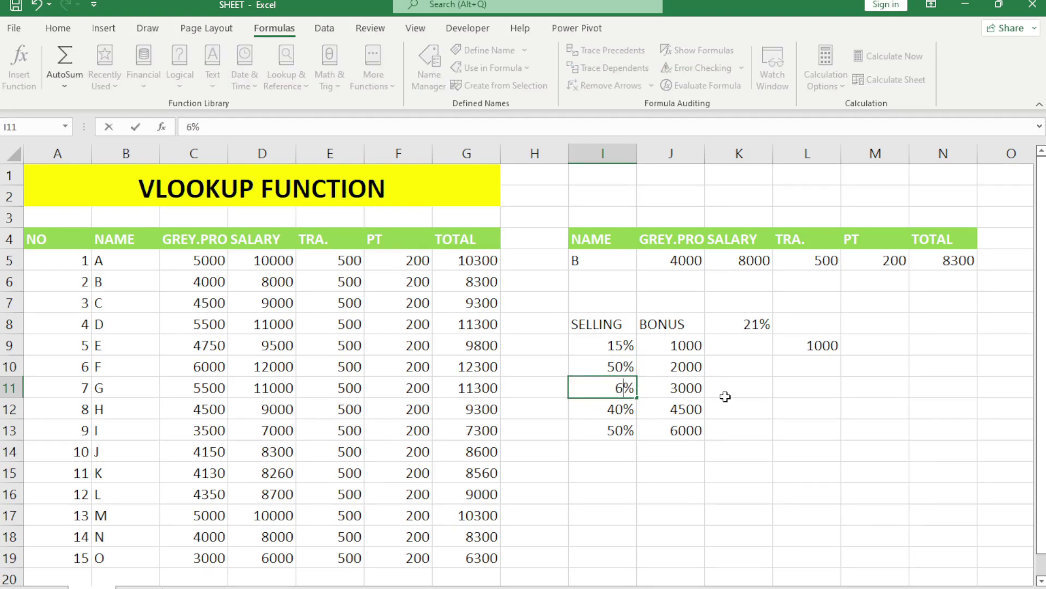
pyautogui.press('Return')
pyautogui.write('30')
pyautogui.press('Return')
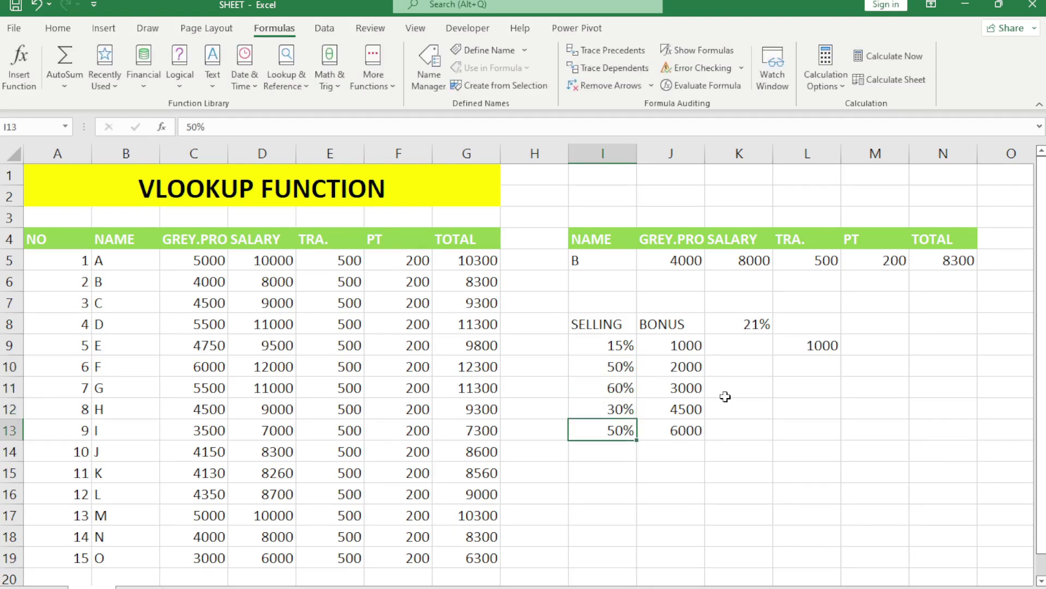
pyautogui.write('20')
pyautogui.press('Return')
# Set the lookup percentage in K8 to 16% to test the approximate match on the unsorted SELLING column
pyautogui.press('Up')
pyautogui.press('Up')
pyautogui.press('Up')
pyautogui.press('Up')
pyautogui.press('Up')
pyautogui.press('Up')
pyautogui.press('Up')
pyautogui.press('Right')
pyautogui.press('Up')
pyautogui.press('Up')
pyautogui.press('Down')
pyautogui.press('Down')
pyautogui.press('Down')
pyautogui.press('Right')
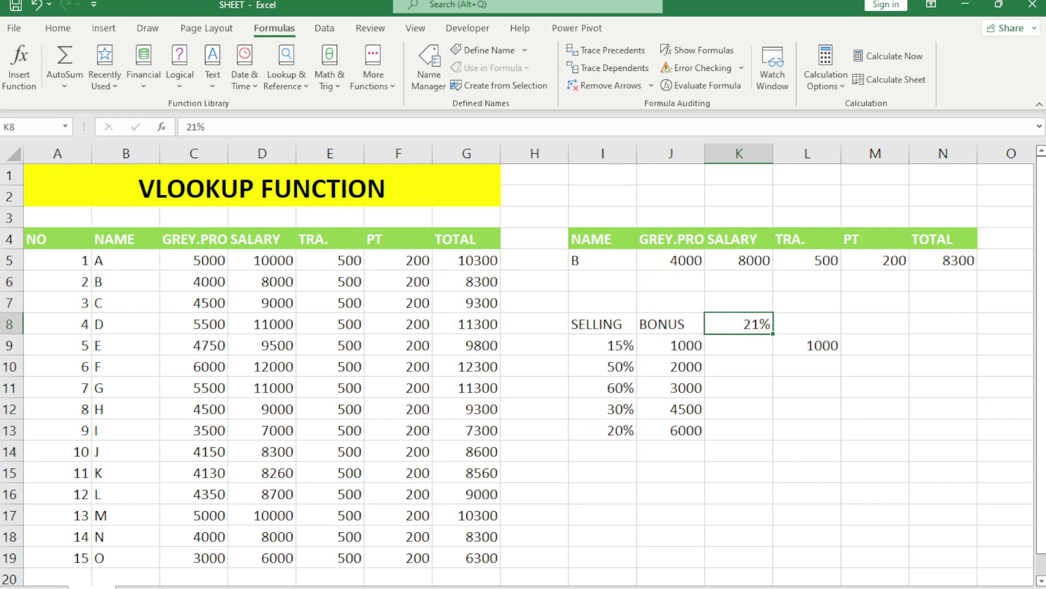
pyautogui.write('16%')
pyautogui.press('Return')
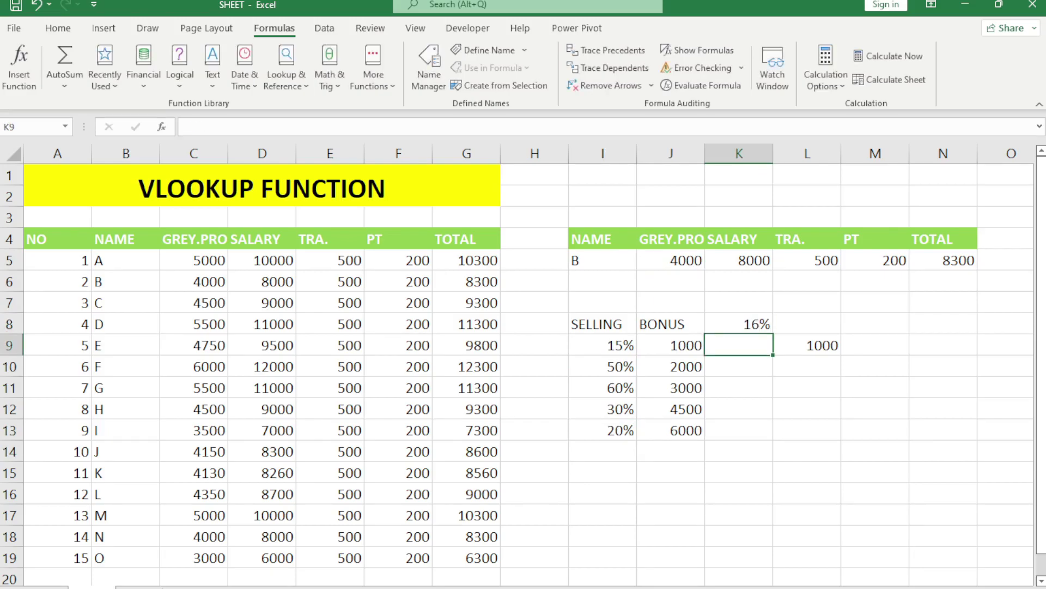
# Set the lookup percentage in K8 to 25% and check the bonus returned in L9
pyautogui.press('Up')
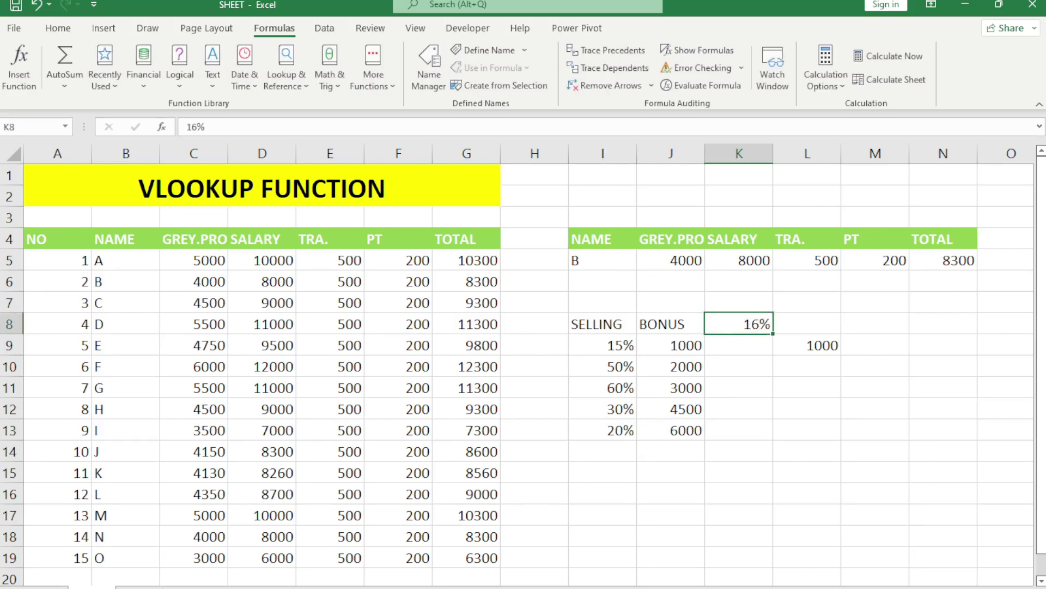
pyautogui.write('25')
pyautogui.press('Return')
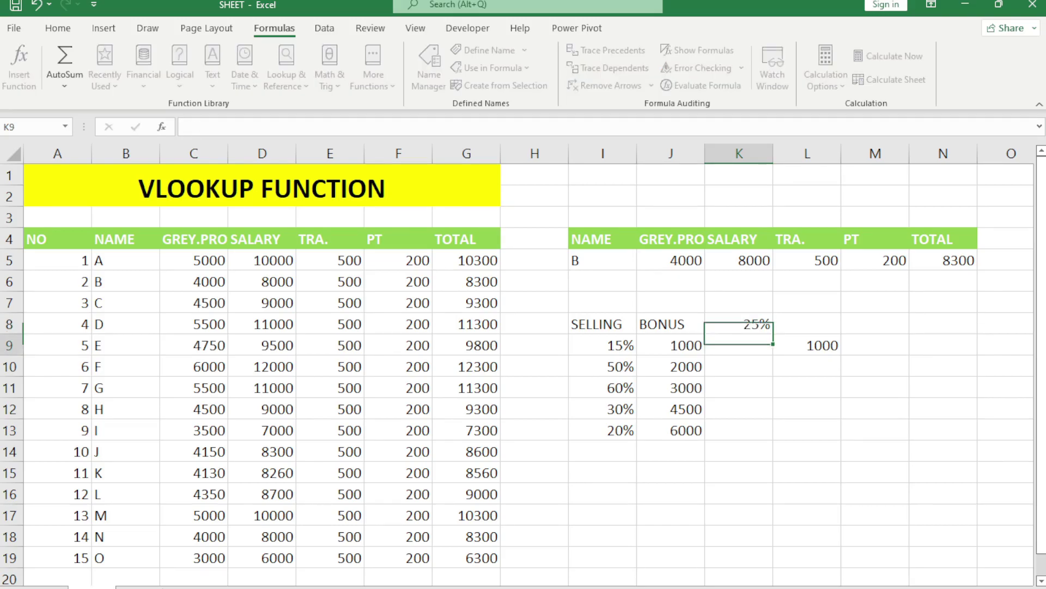
pyautogui.press('Up')
pyautogui.press('Right')
pyautogui.press('Down')
pyautogui.press('Down')
# Set the lookup percentage in K8 to 60% and check the bonus returned in L9
pyautogui.press('Left')
pyautogui.press('Up')
pyautogui.press('Up')
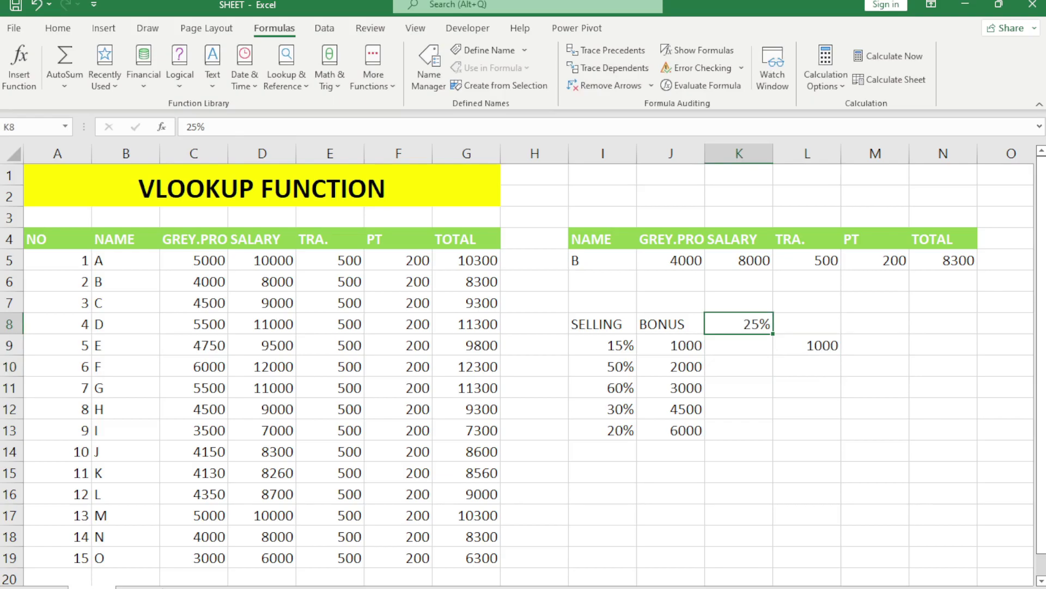
pyautogui.write('60')
pyautogui.press('Return')
pyautogui.press('Right')
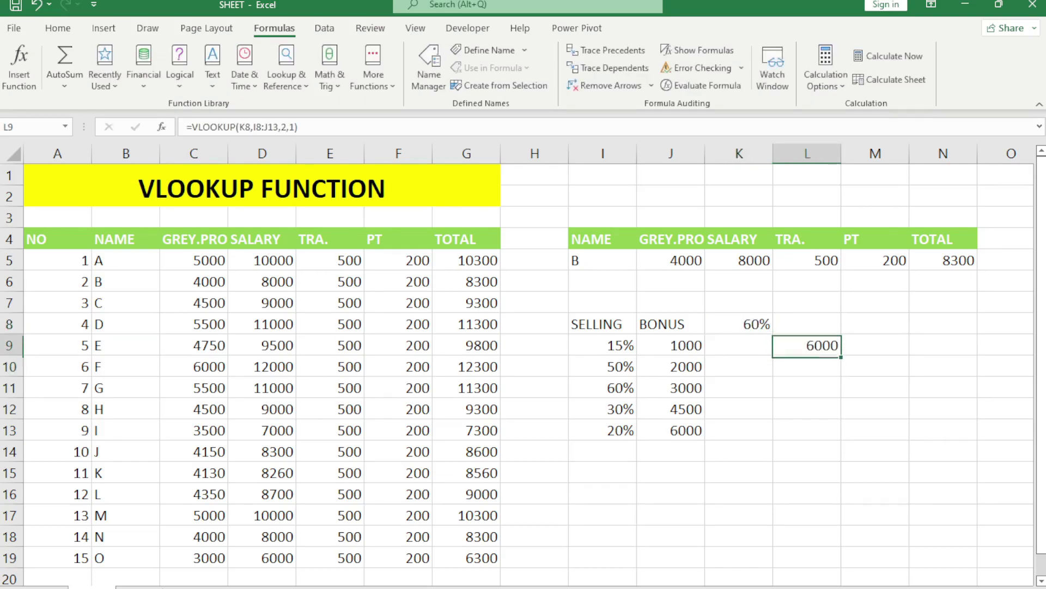
# Compare the lookup percentage in K8 with each unsorted SELLING percentage in I9:I13
pyautogui.press('Left')
pyautogui.press('Up')
pyautogui.press('Left')
pyautogui.press('Right')
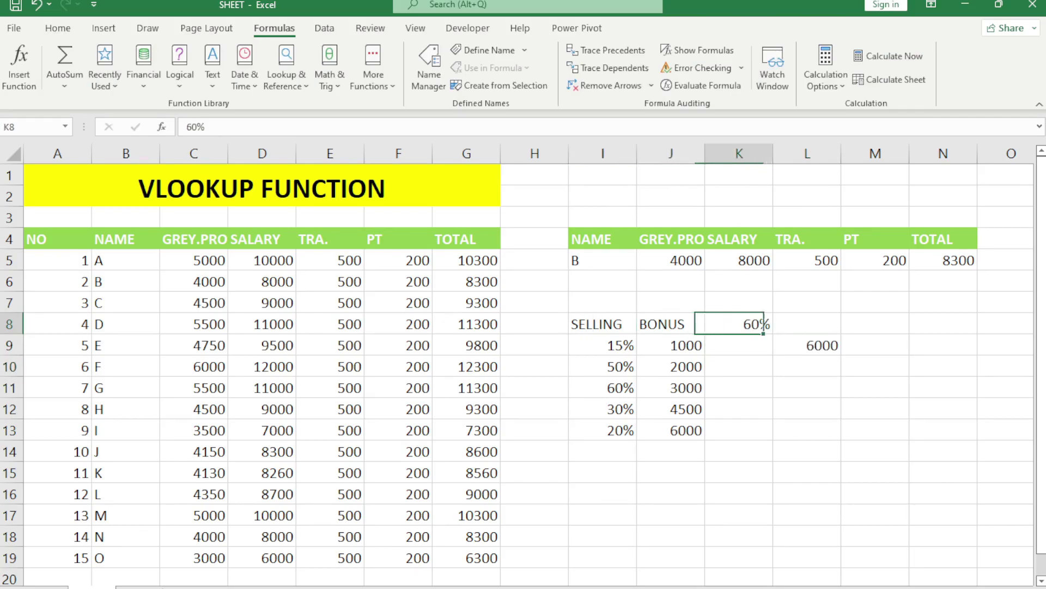
pyautogui.press('Left')
pyautogui.press('Left')
pyautogui.press('Down')
pyautogui.press('Down')
pyautogui.press('Down')
pyautogui.press('Up')
pyautogui.press('Up')
pyautogui.press('Down')
pyautogui.press('Down')
pyautogui.press('Down')
pyautogui.press('Down')
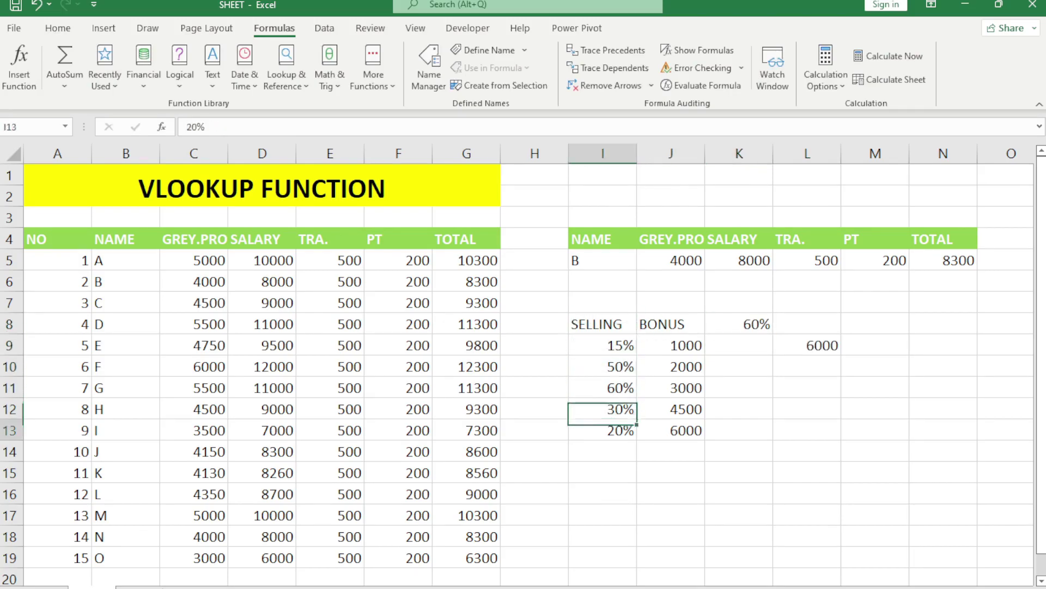
pyautogui.press('Up')
pyautogui.press('Up')
pyautogui.press('Up')
pyautogui.press('Up')
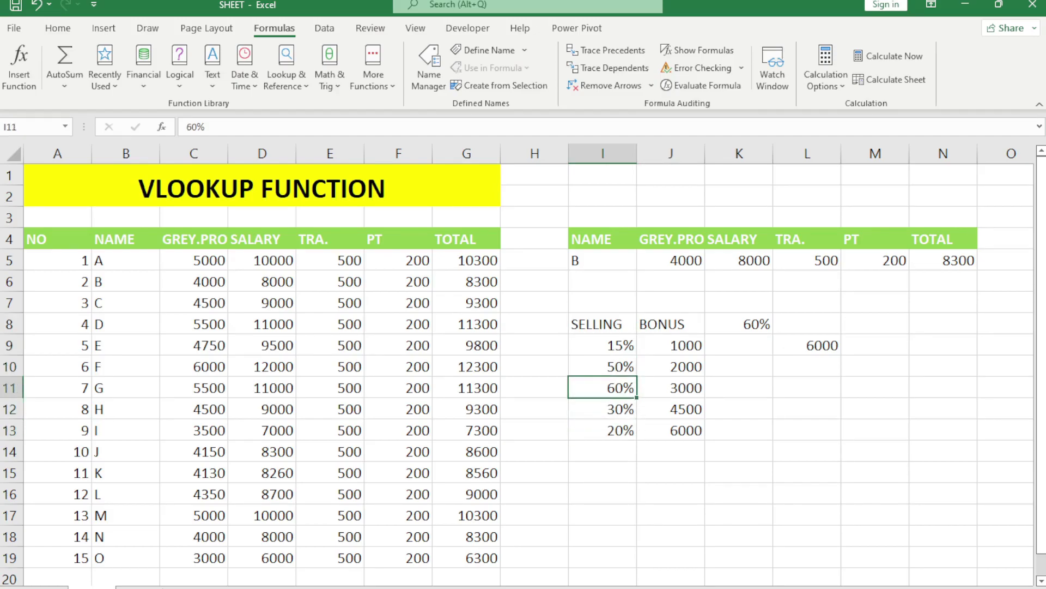
pyautogui.press('Right')
pyautogui.press('Right')
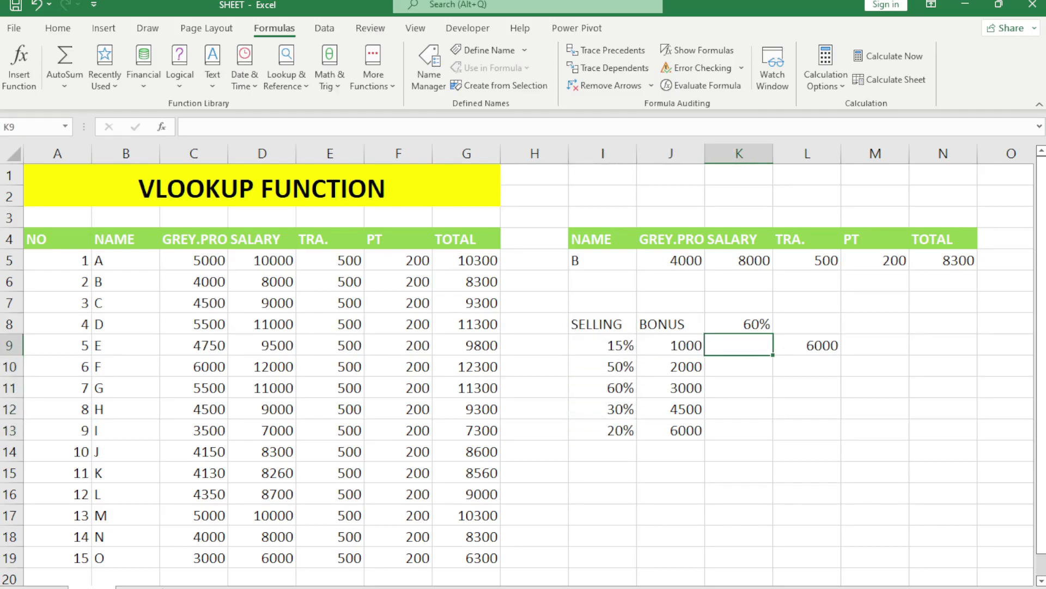
pyautogui.press('Up')
pyautogui.press('Right')
pyautogui.press('Left')
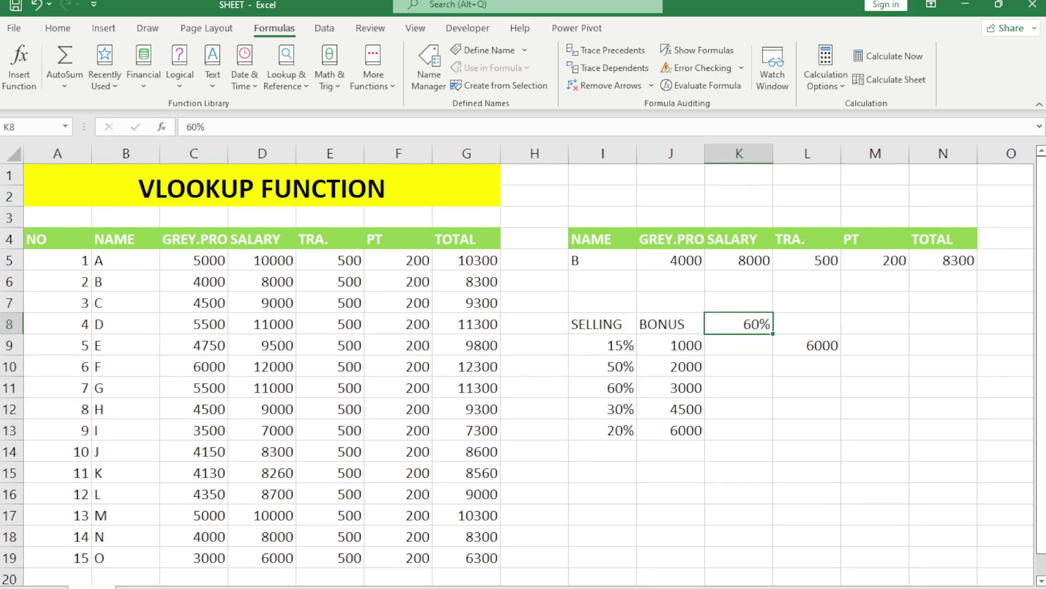
# Switch the L9 formula to an exact match, =VLOOKUP(K8,I8:J13,2,0), and check the bonus for the percentage in K8
pyautogui.press('Right')
pyautogui.press('Down')
pyautogui.press('F2')
pyautogui.press('Left')
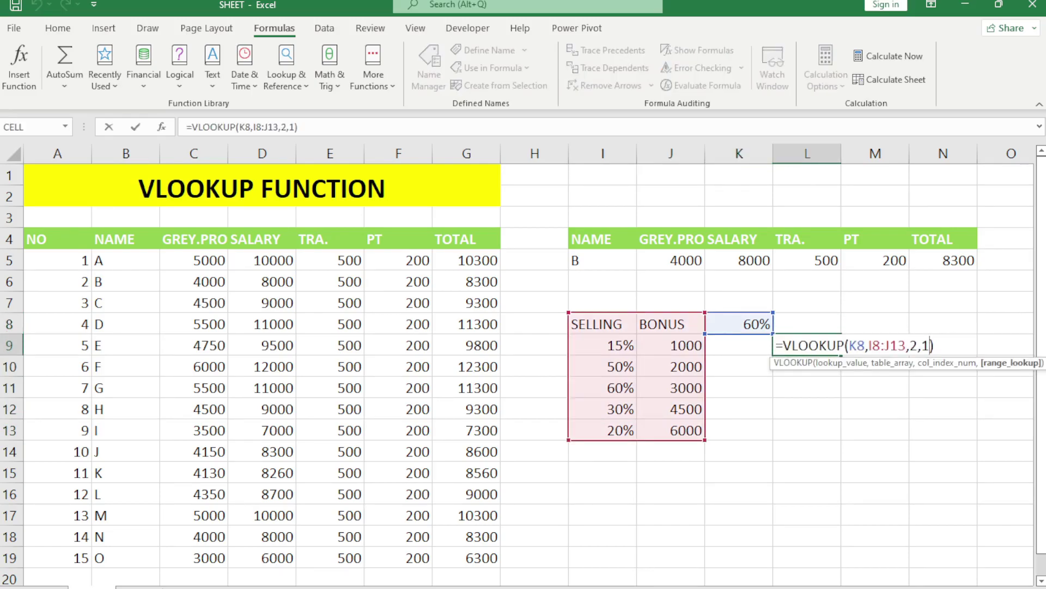
pyautogui.press('BackSpace')
pyautogui.write('0')
pyautogui.press('Return')
pyautogui.press('Up')
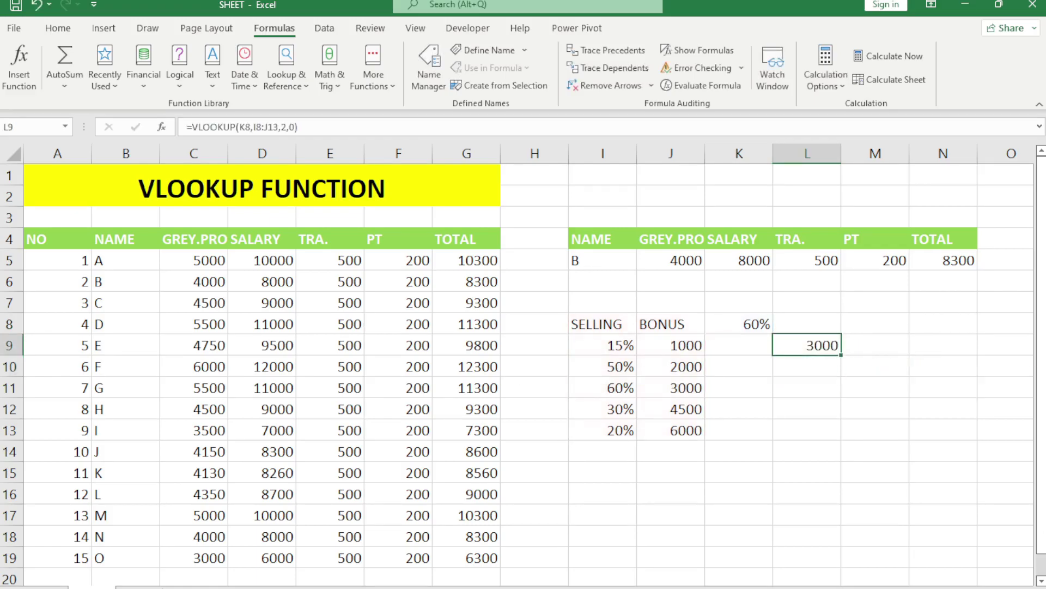
pyautogui.press('Up')
pyautogui.press('Left')
pyautogui.press('Right')
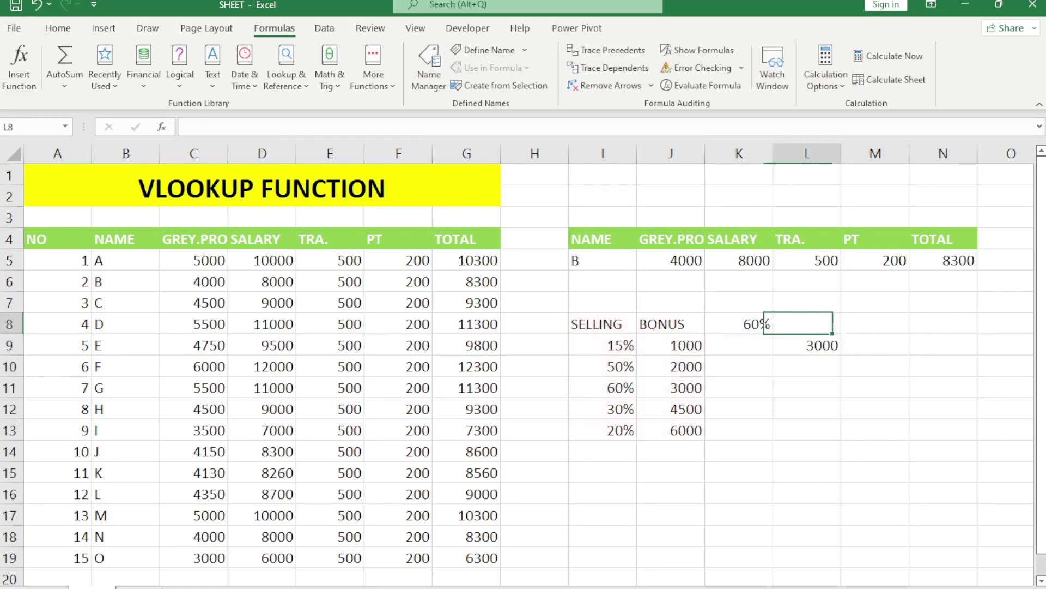
# Set the lookup percentage in K8 to 20% and check the exact-match bonus returned in L9
pyautogui.press('Down')
pyautogui.press('Left')
pyautogui.press('Up')
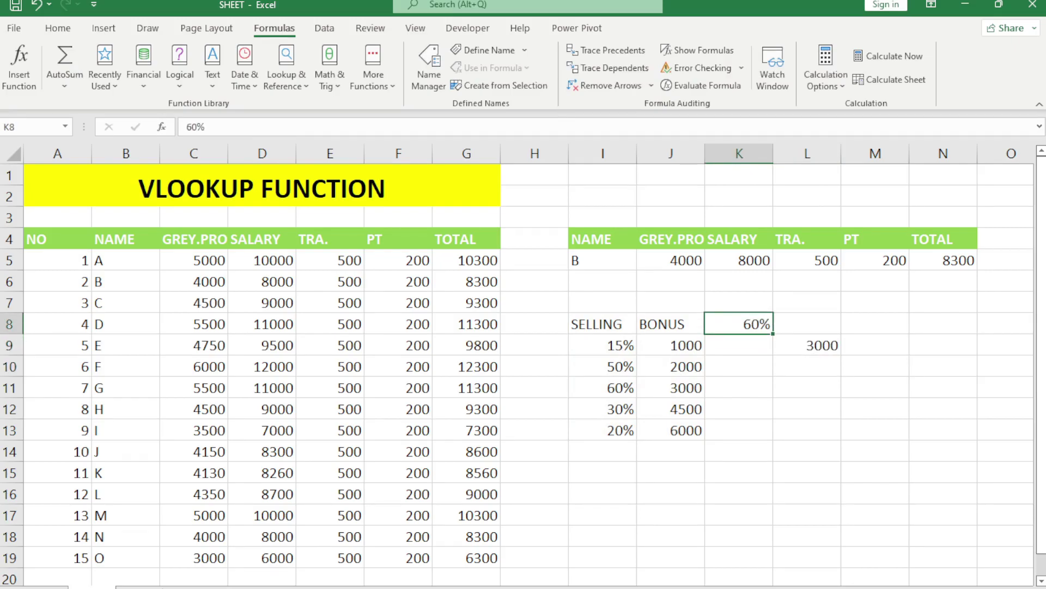
pyautogui.write('20')
pyautogui.press('Return')
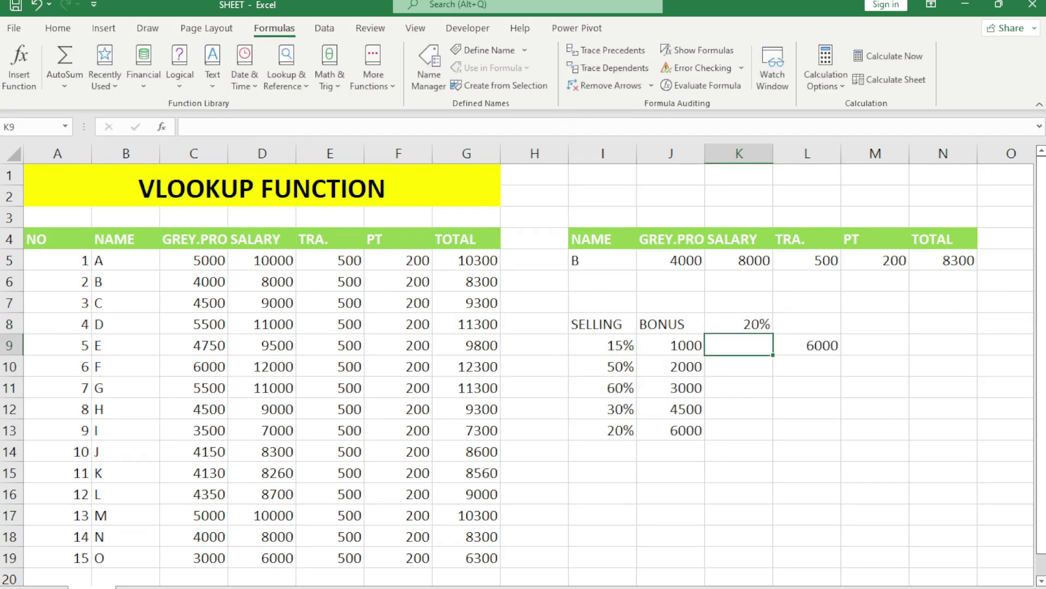
pyautogui.press('Right')
pyautogui.press('Left')
pyautogui.press('Up')
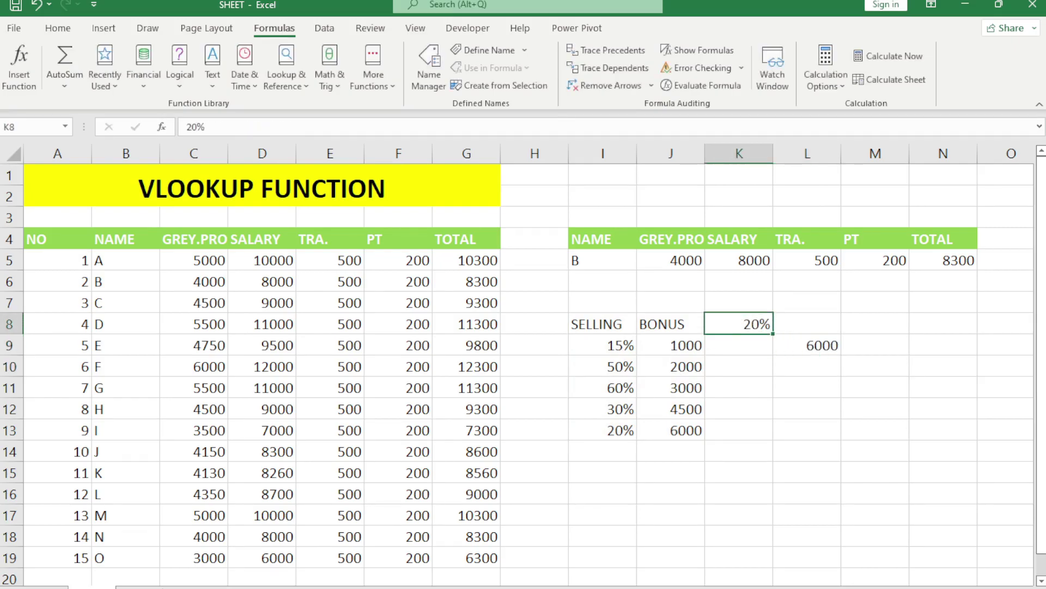
pyautogui.press('F2')
pyautogui.press('Escape')
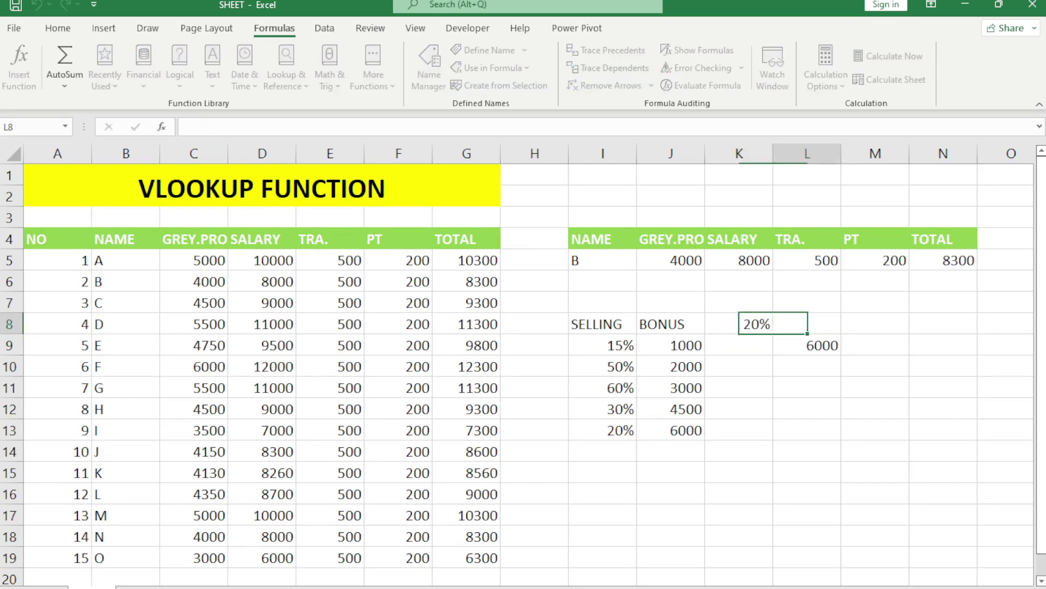
# Switch the L9 formula back to an approximate match, =VLOOKUP(K8,I8:J13,2,1), and return to the lookup percentage in K8
pyautogui.press('Down')
pyautogui.press('Right')
pyautogui.press('F2')
pyautogui.press('BackSpace')
pyautogui.write('1')
pyautogui.press('Return')
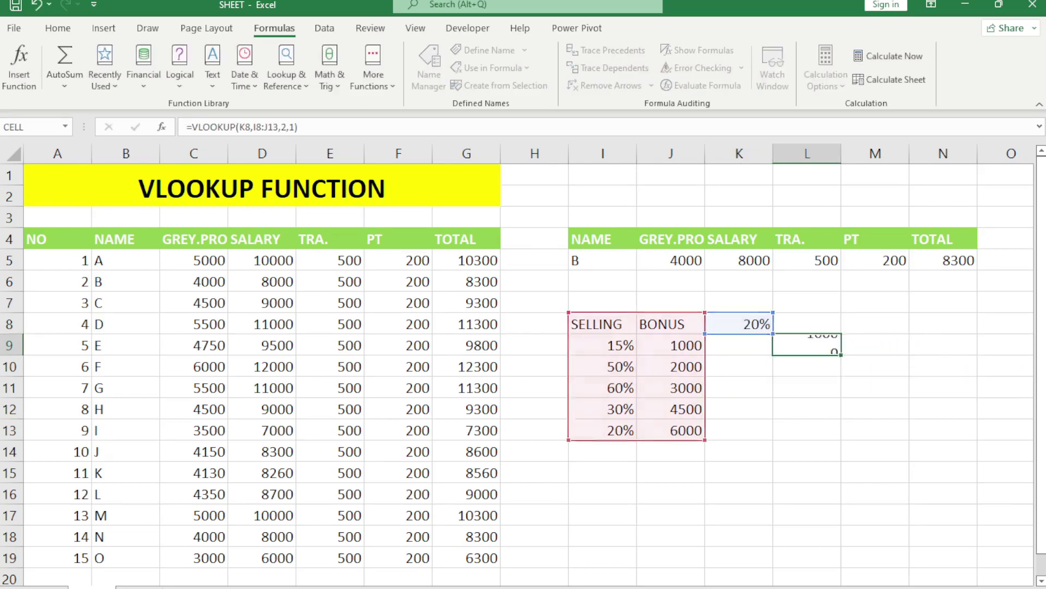
pyautogui.press('Up')
pyautogui.press('Left')
pyautogui.press('Up')
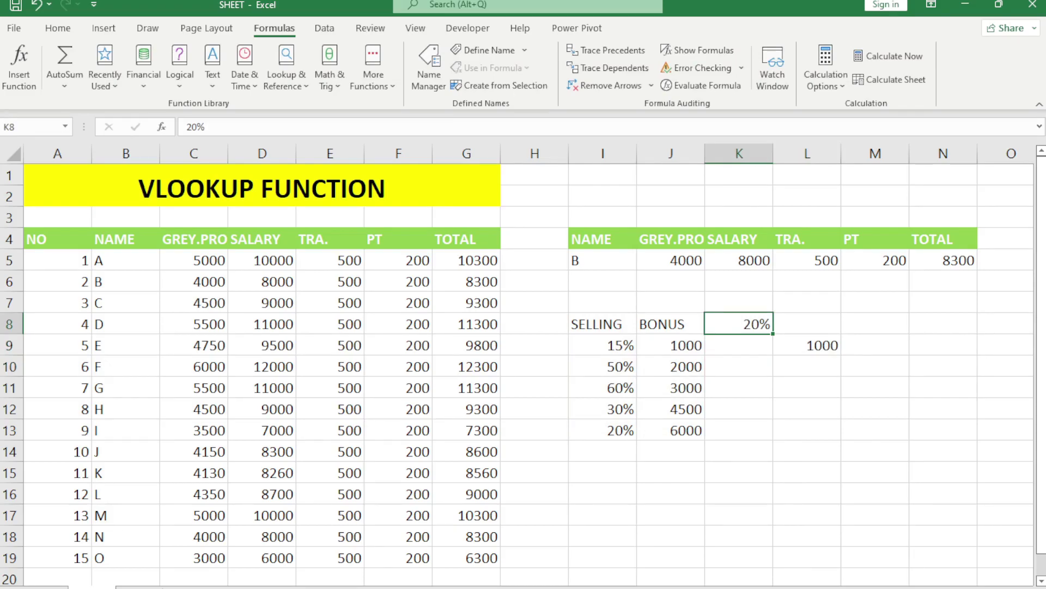
# Compare the approximate-match bonus in L9 with the last row of the unsorted SELLING and BONUS table, I13:J13
pyautogui.press('Down')
pyautogui.press('Left')
pyautogui.press('Down')
pyautogui.press('Down')
pyautogui.press('Down')
pyautogui.press('Down')
pyautogui.press('Left')
pyautogui.press('Right')
pyautogui.press('Right')
pyautogui.press('Right')
pyautogui.press('Up')
pyautogui.press('Up')
pyautogui.press('Up')
pyautogui.press('Up')
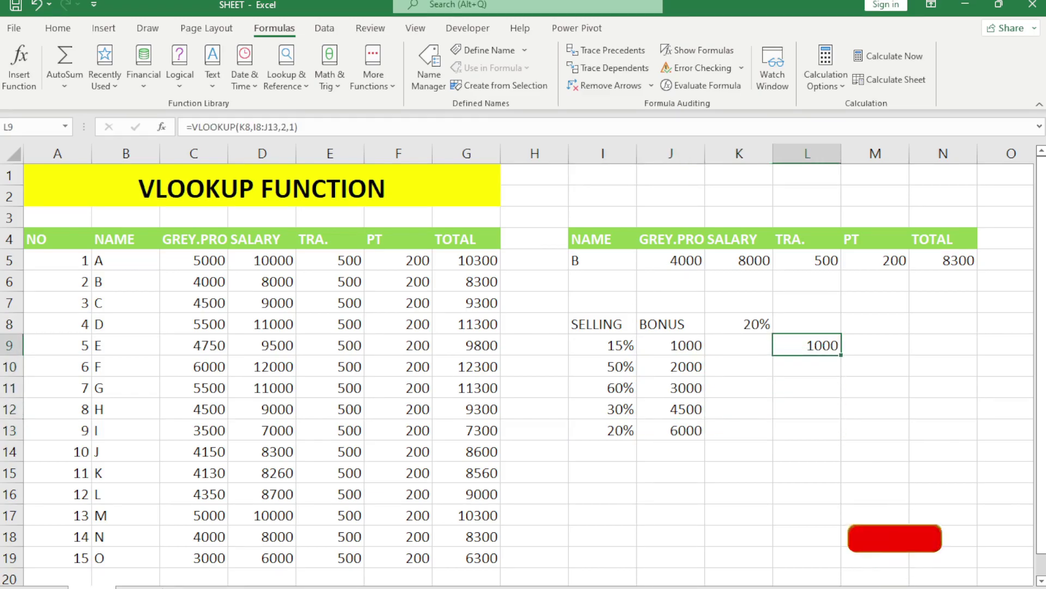